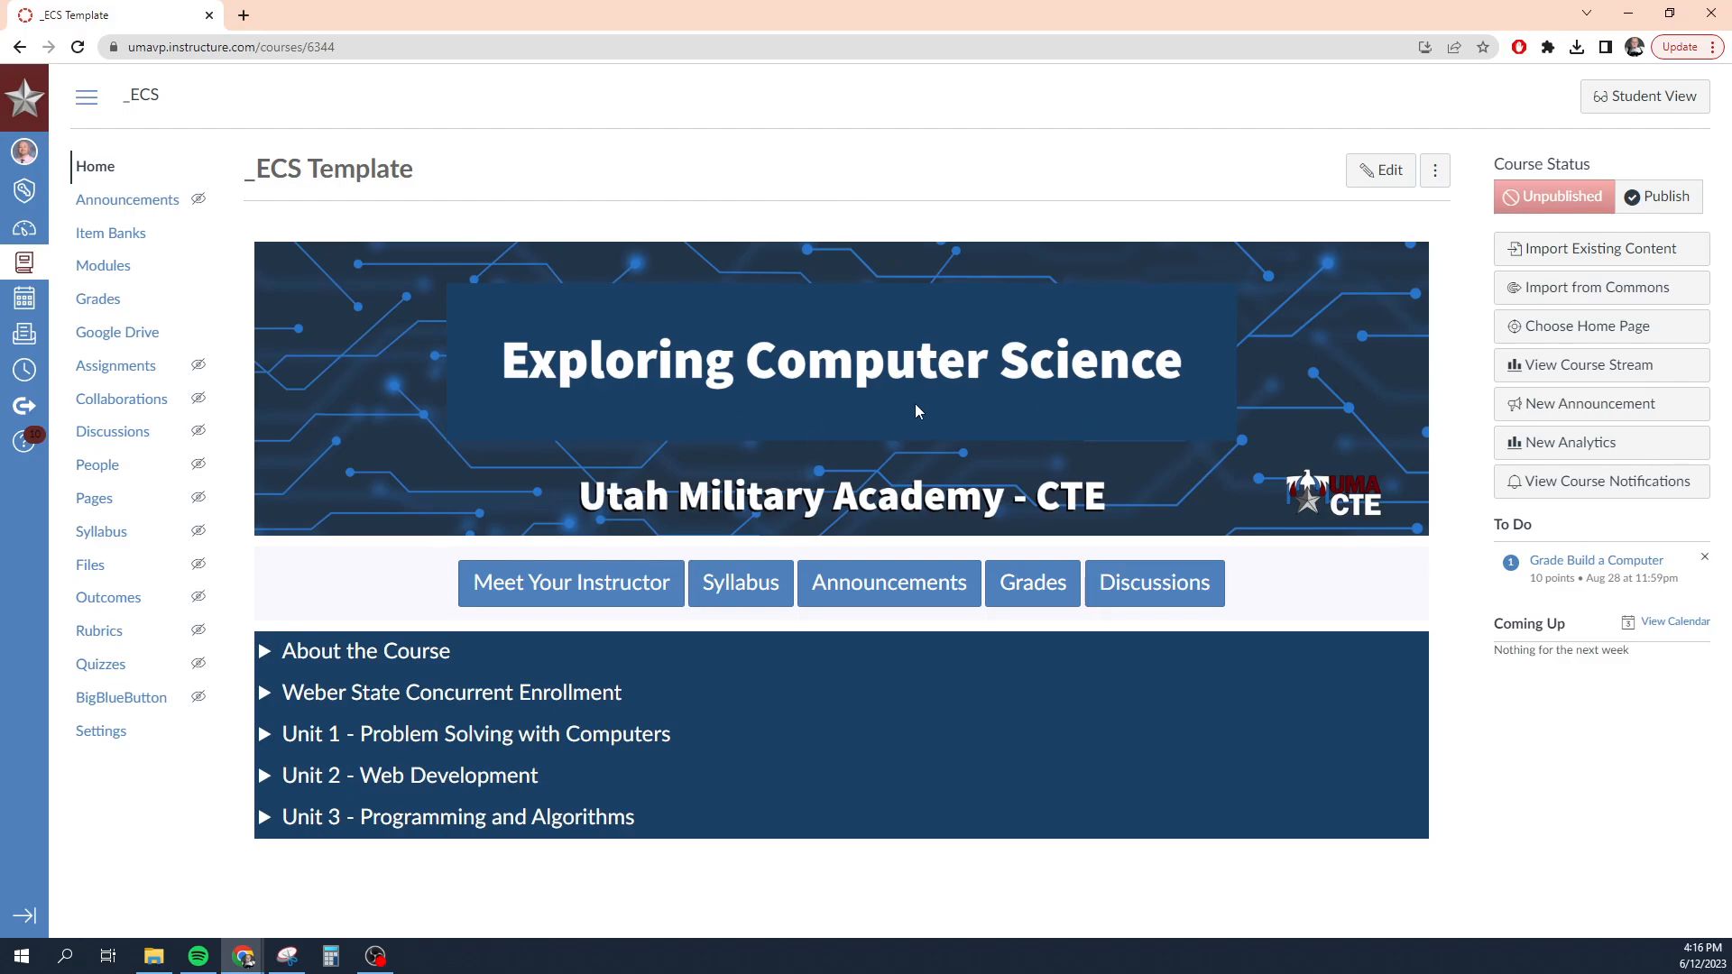
Open the course's Discussions page and review the pinned, regular and closed-for-comments sections with their availability dates
click(1146, 582)
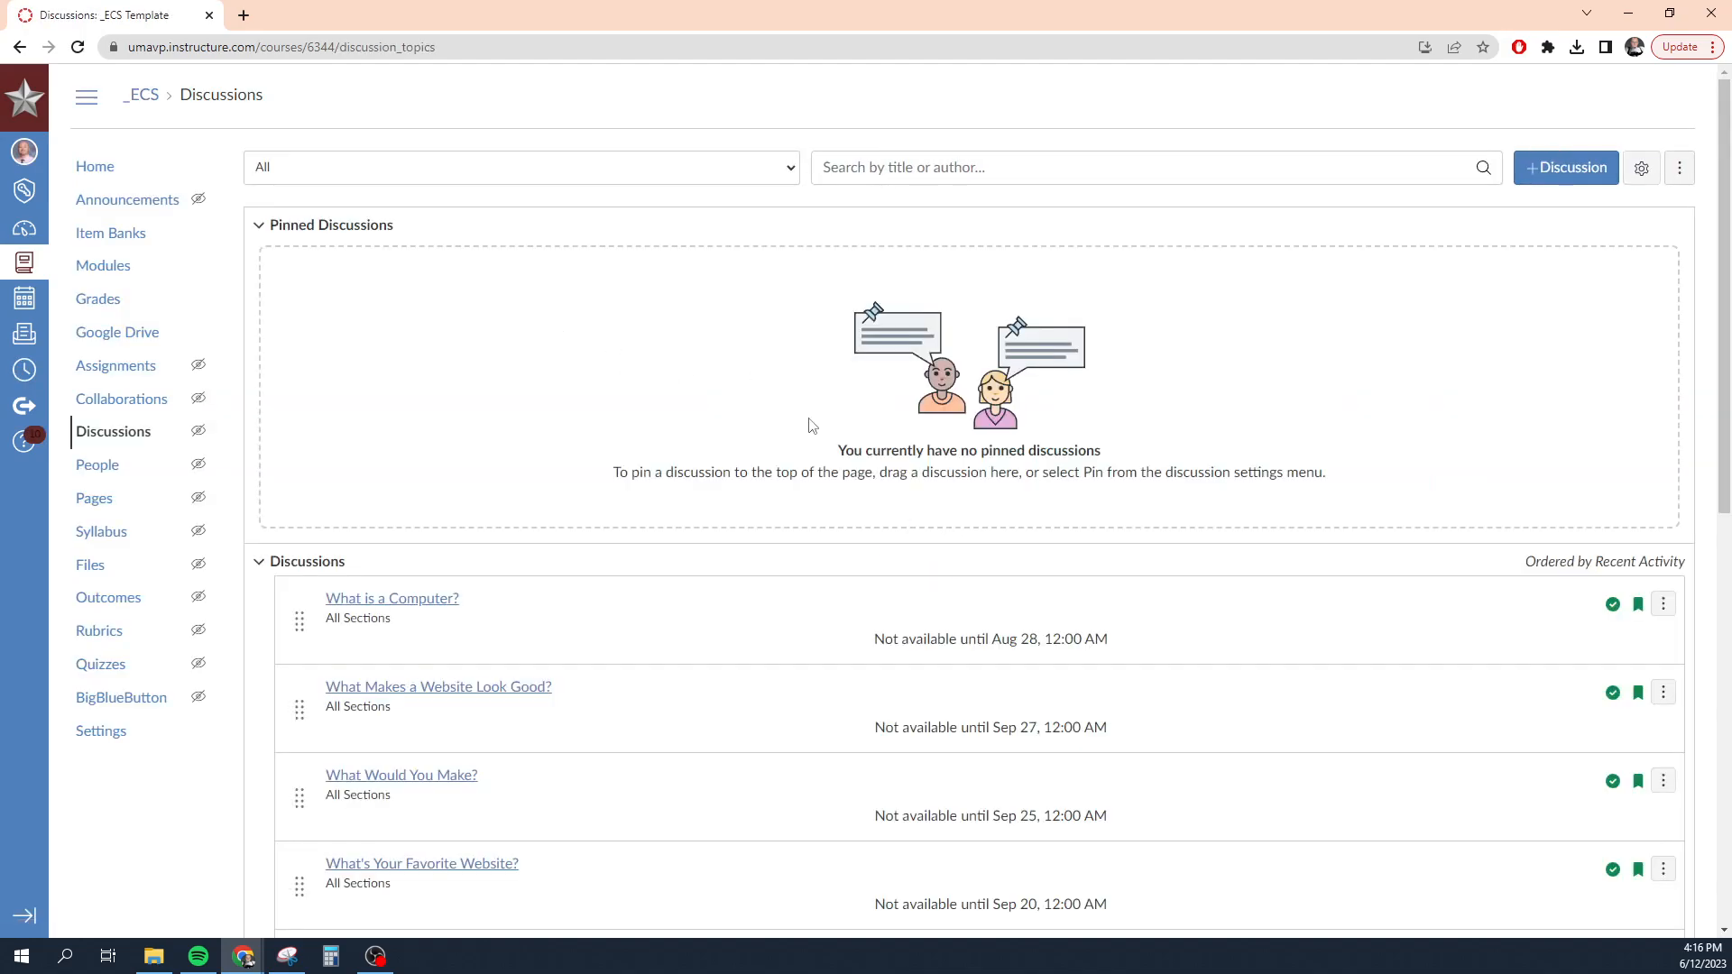
scroll(812, 424, down, 6)
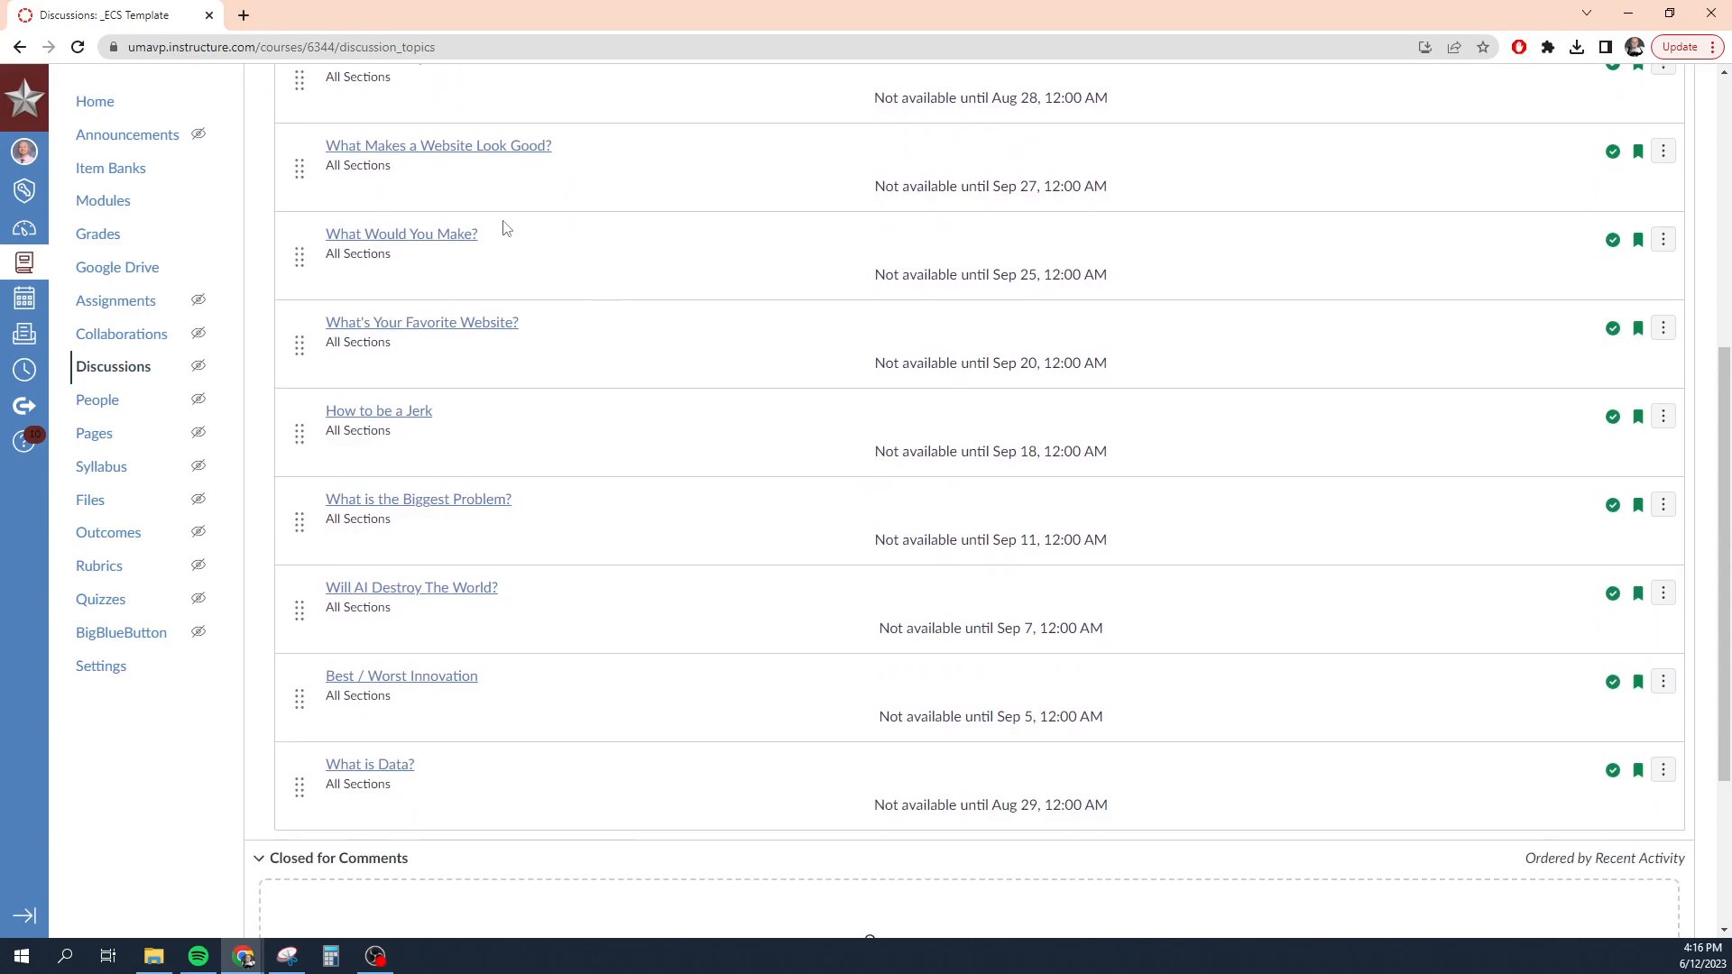
scroll(740, 788, down, 3)
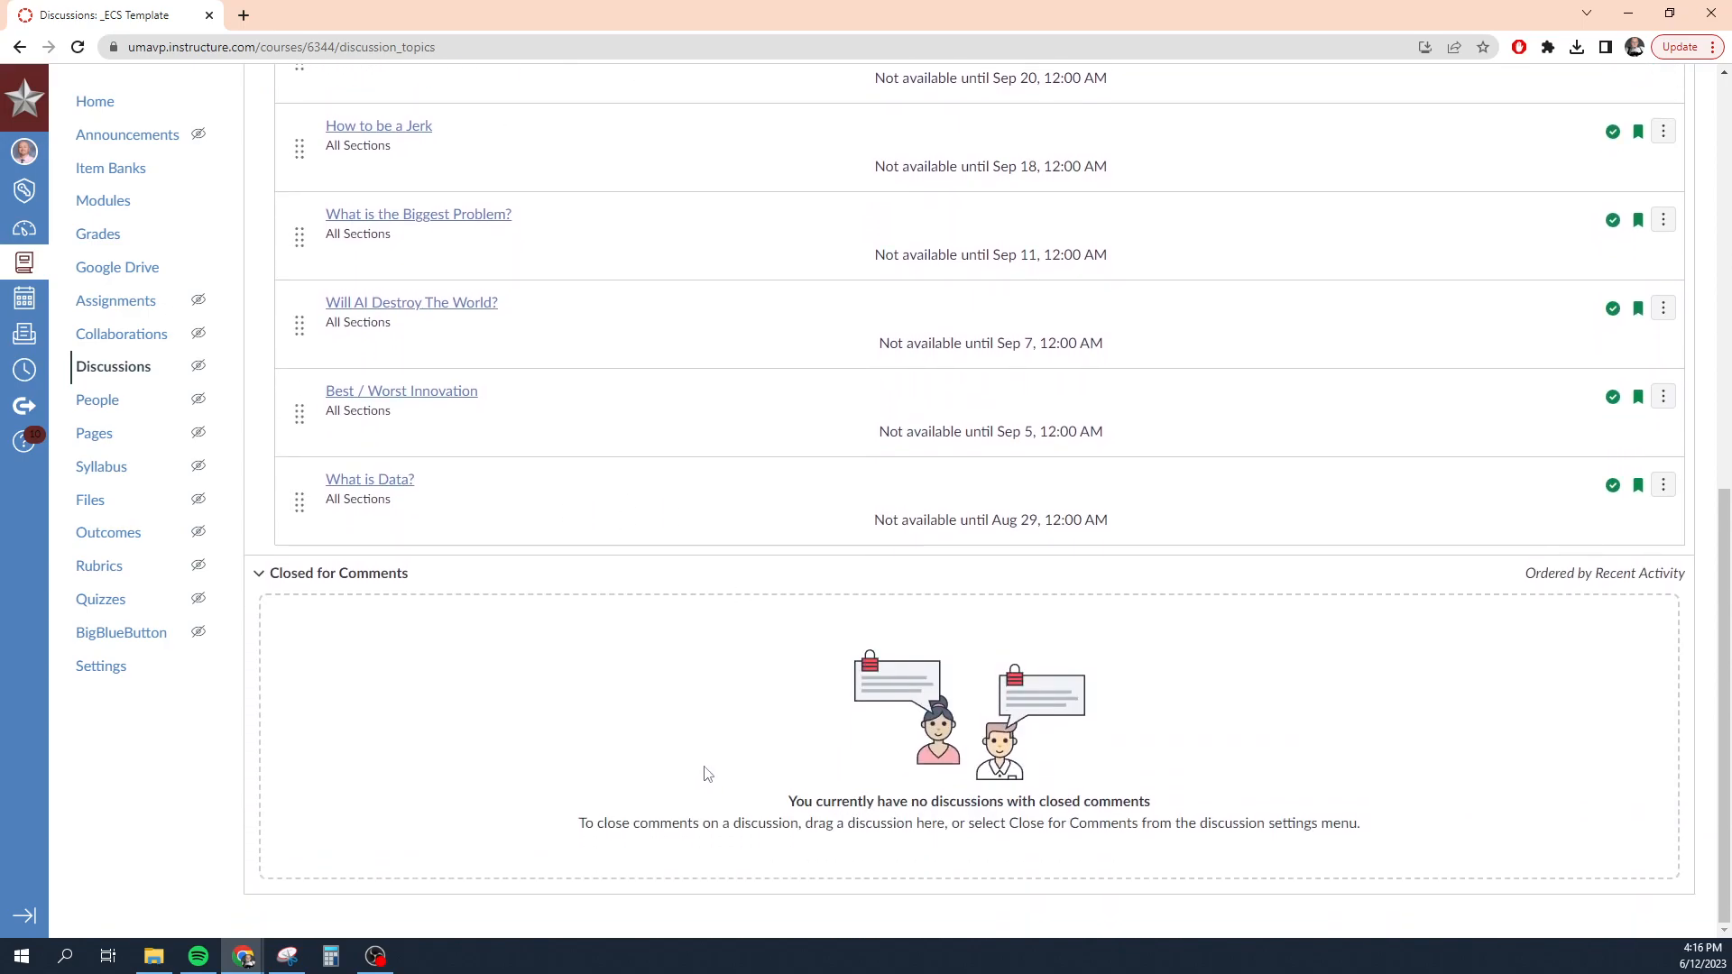
scroll(706, 774, up, 6)
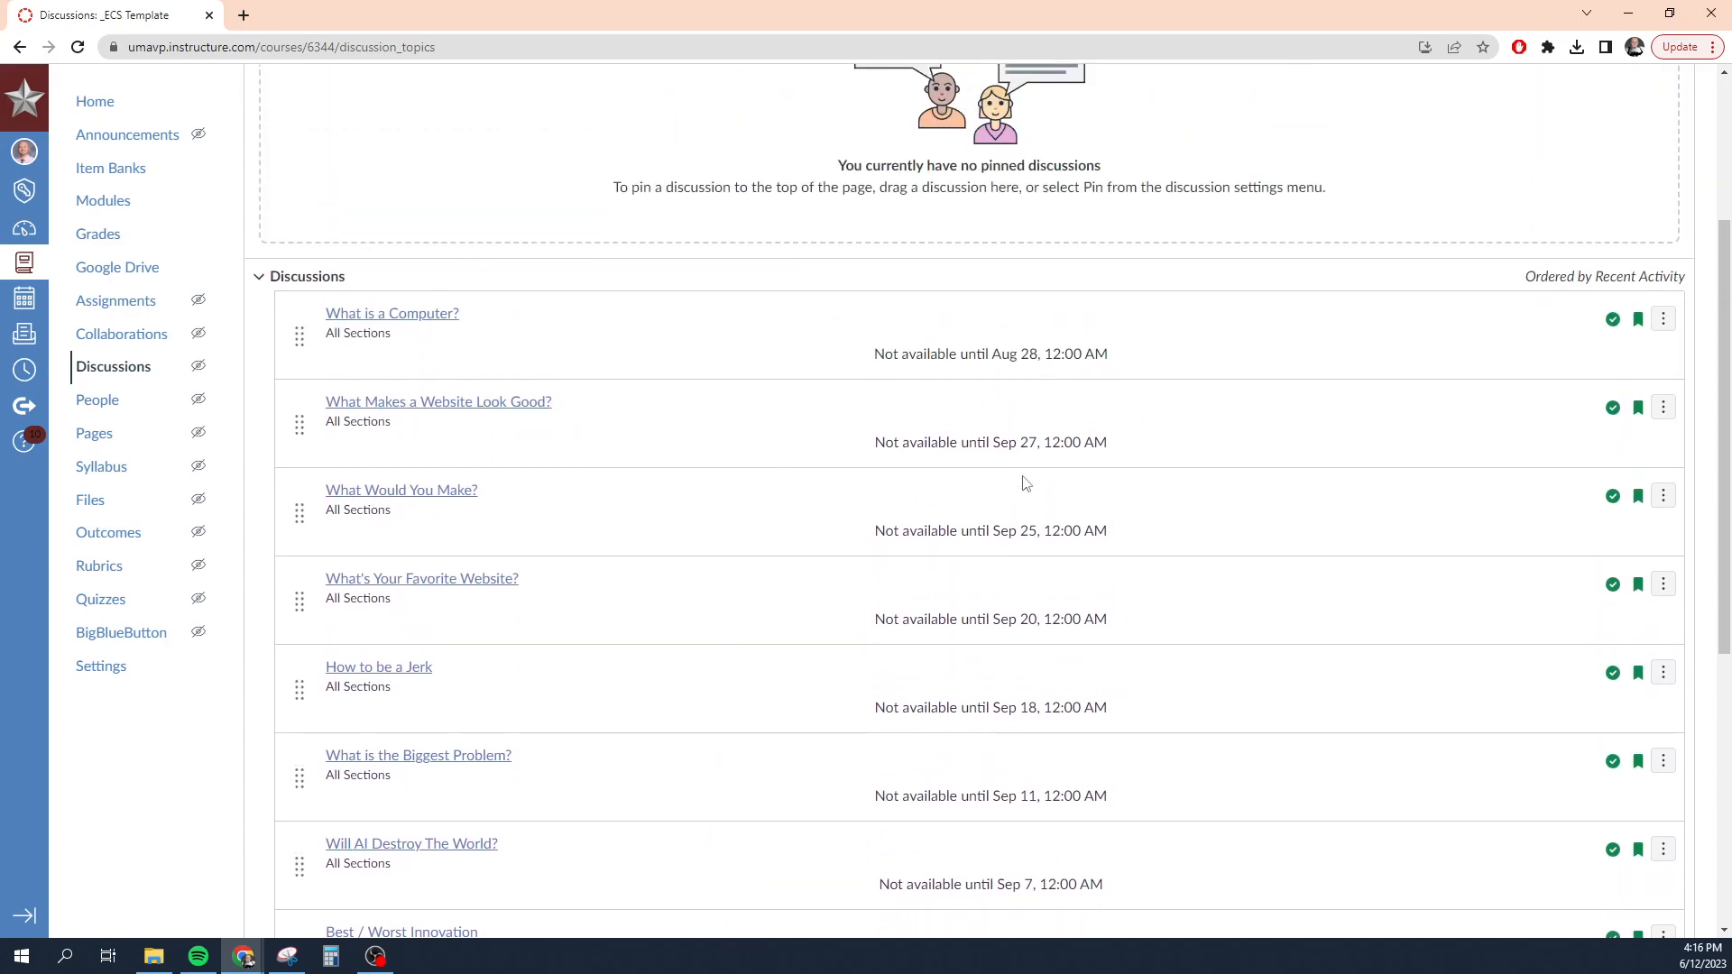
scroll(1018, 676, down, 5)
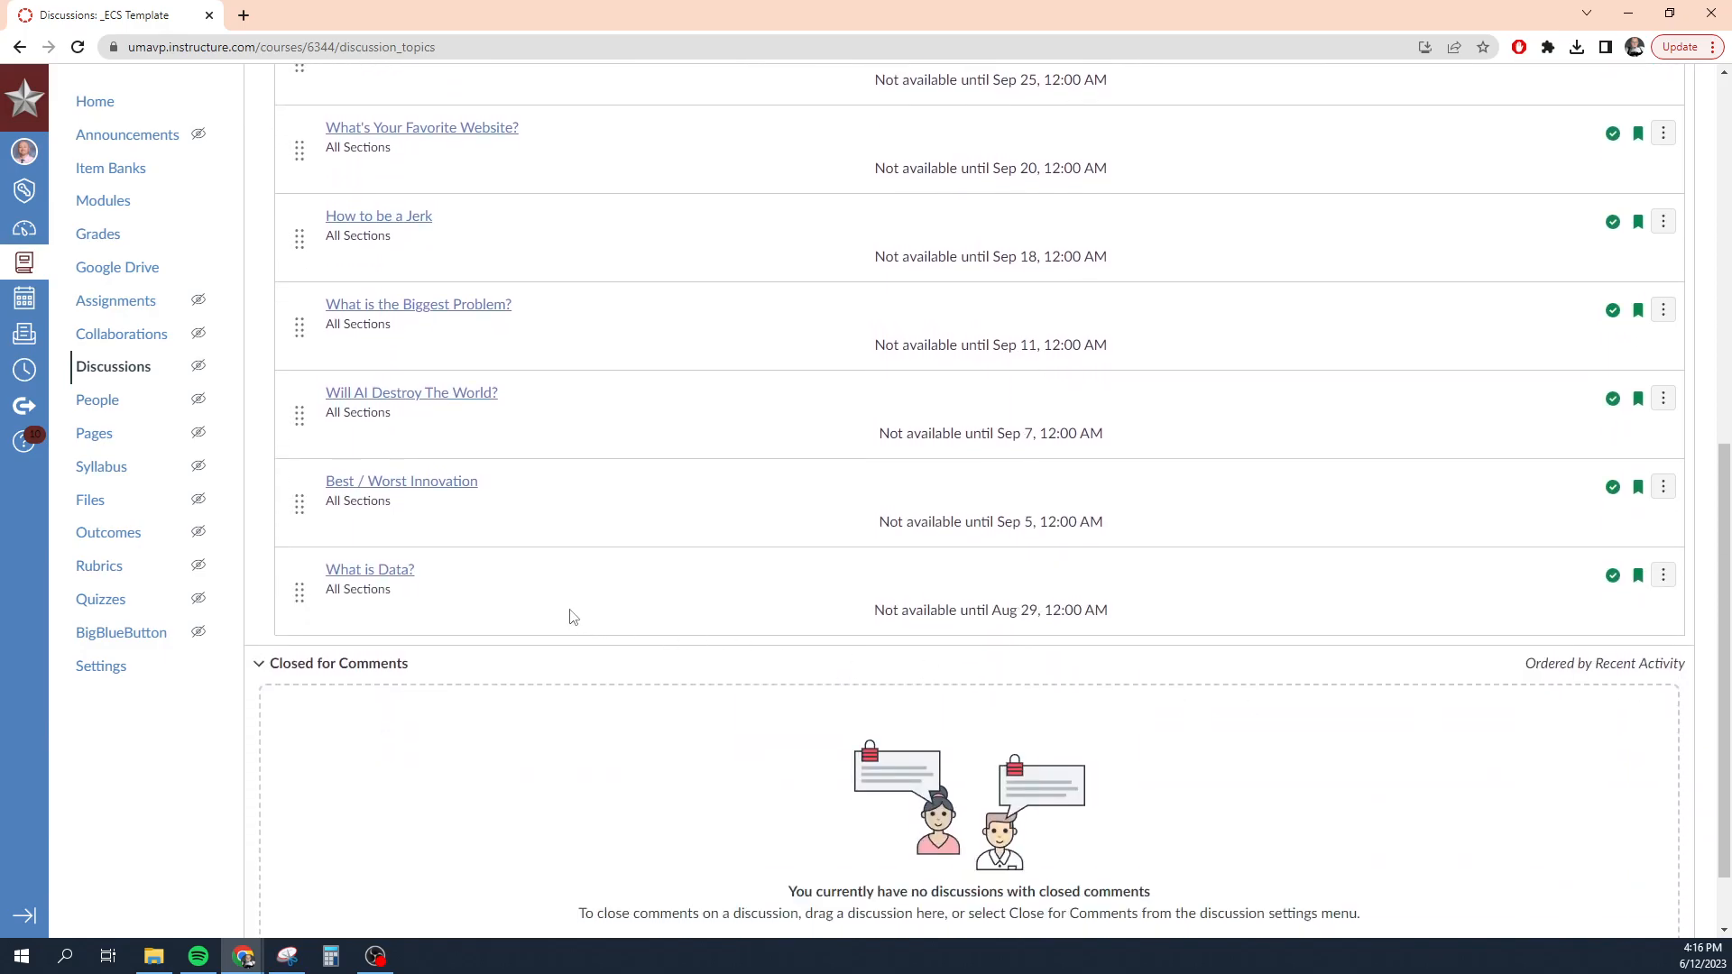
scroll(571, 617, up, 2)
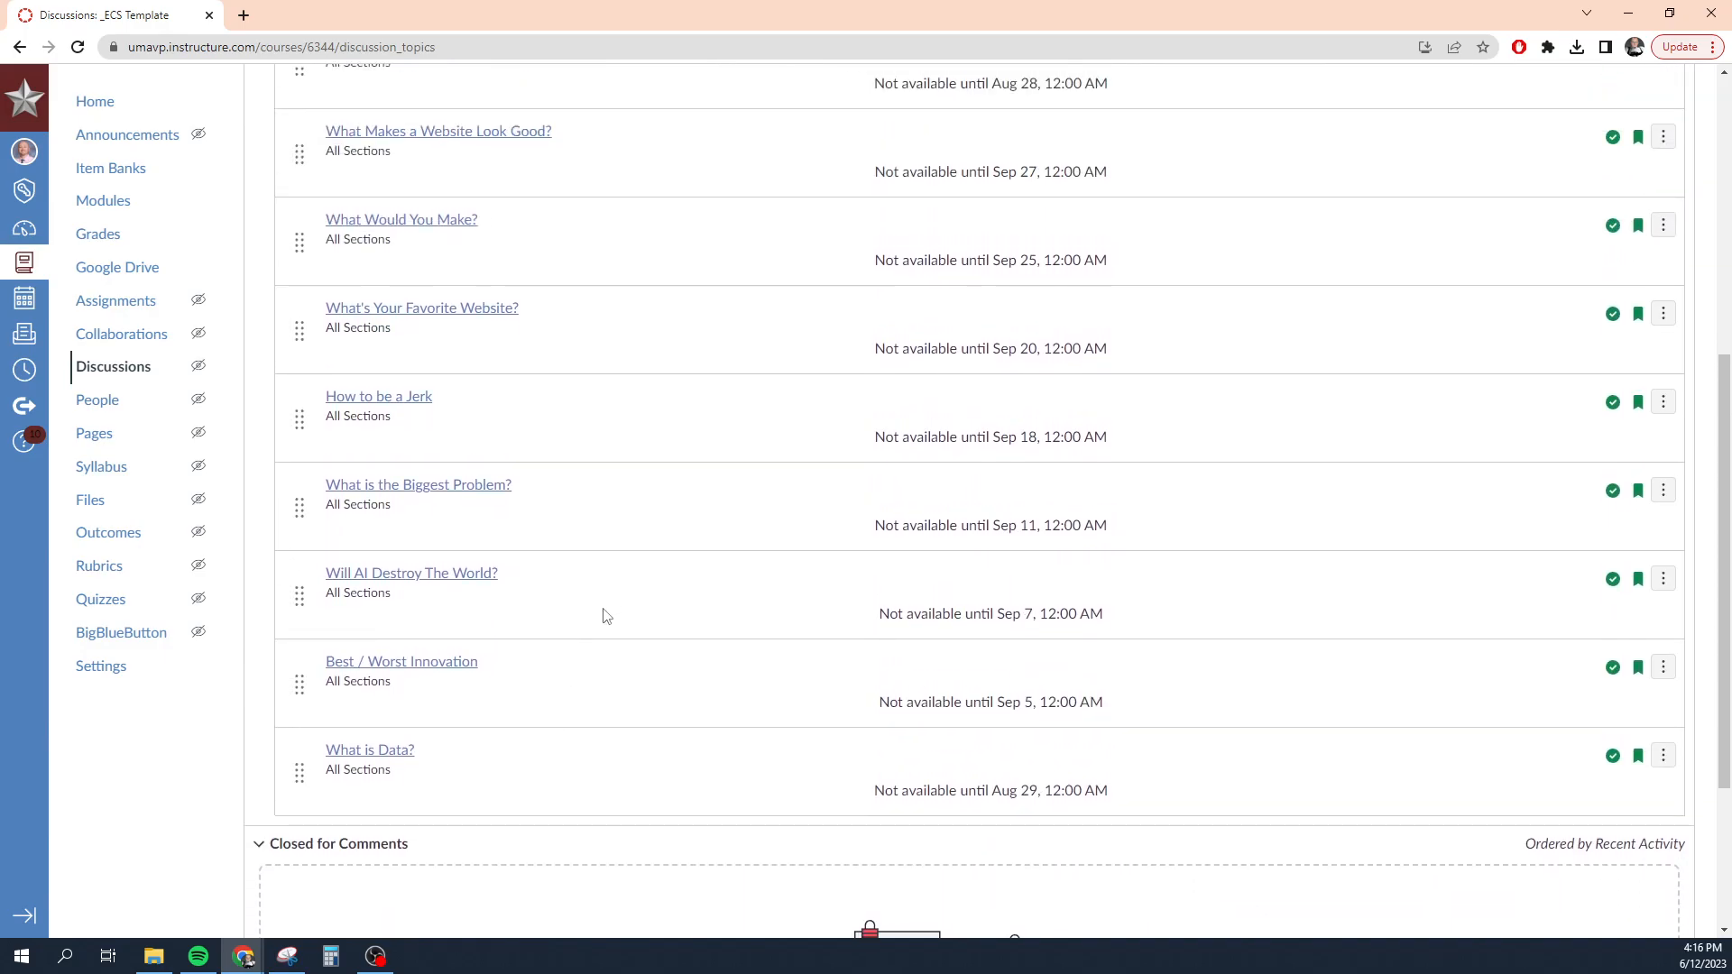
scroll(598, 606, down, 3)
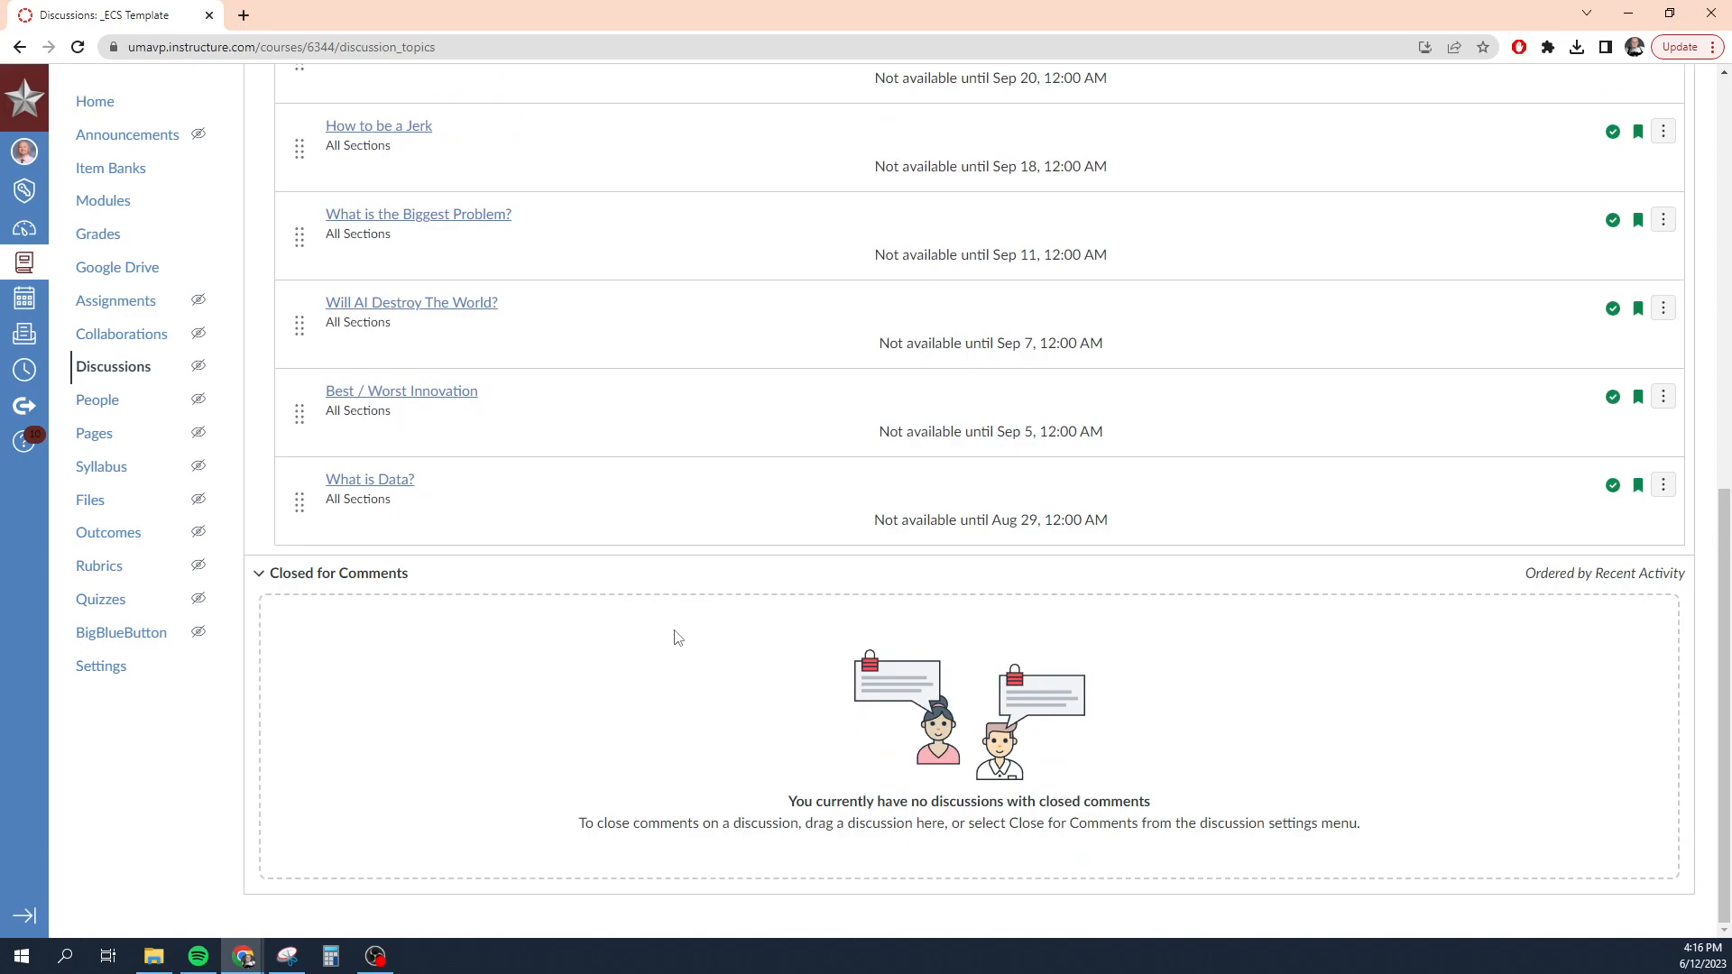
scroll(663, 646, up, 3)
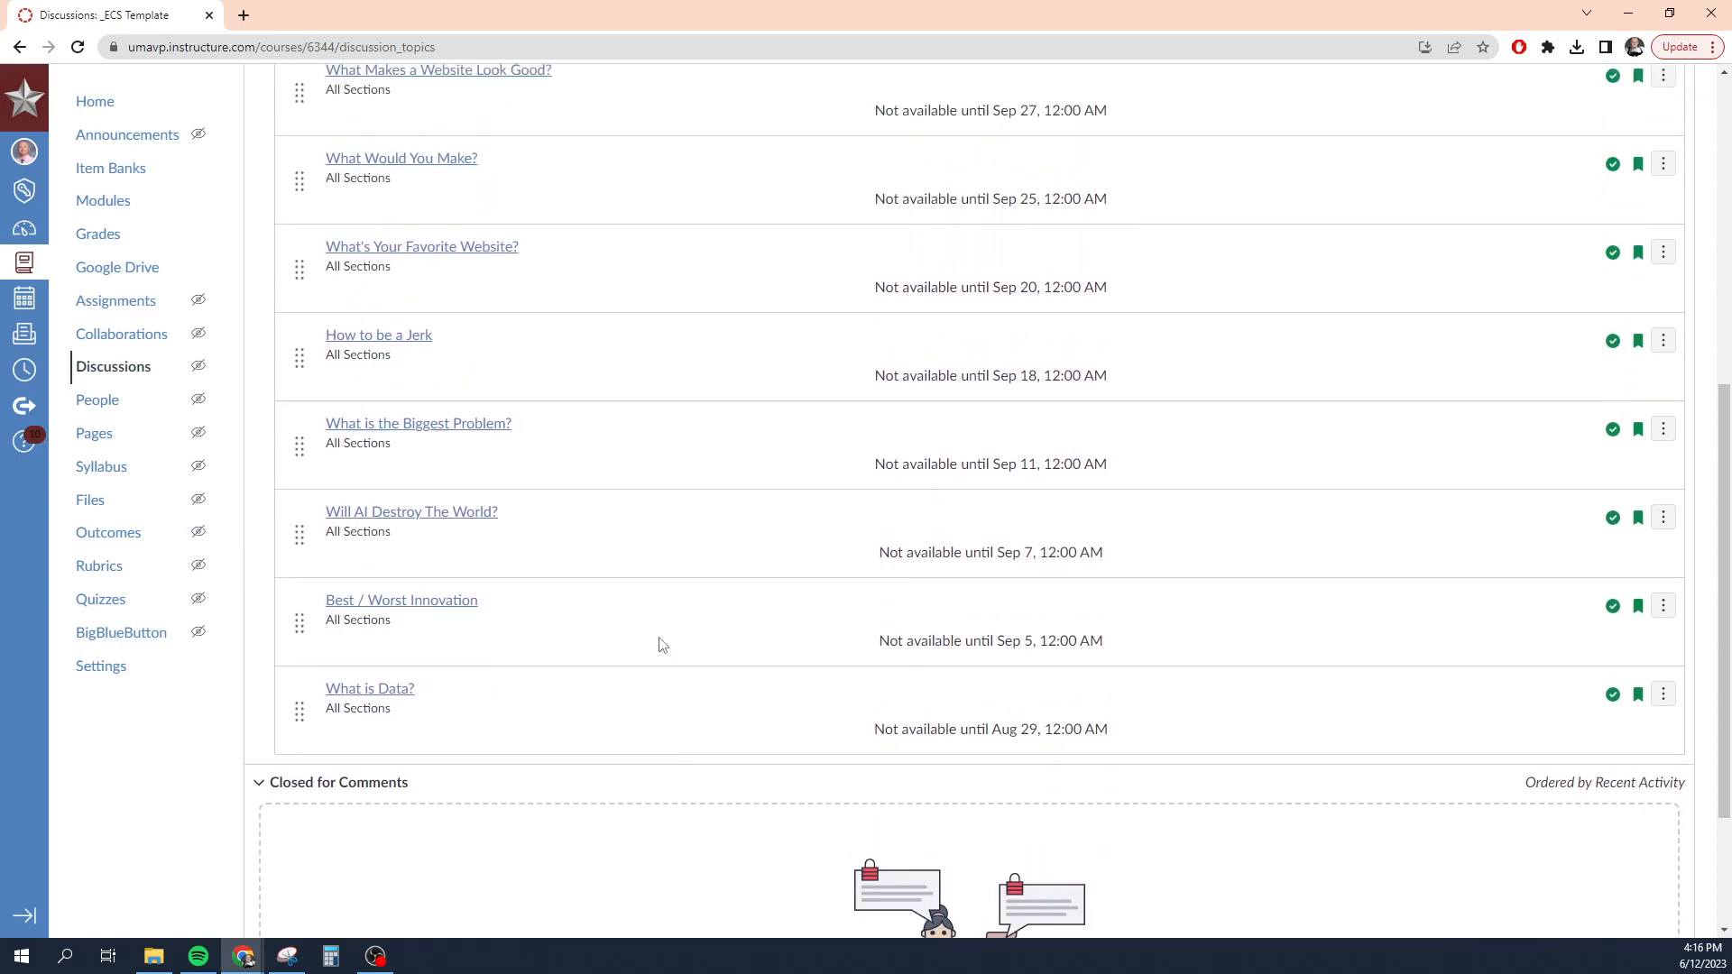
scroll(691, 648, up, 6)
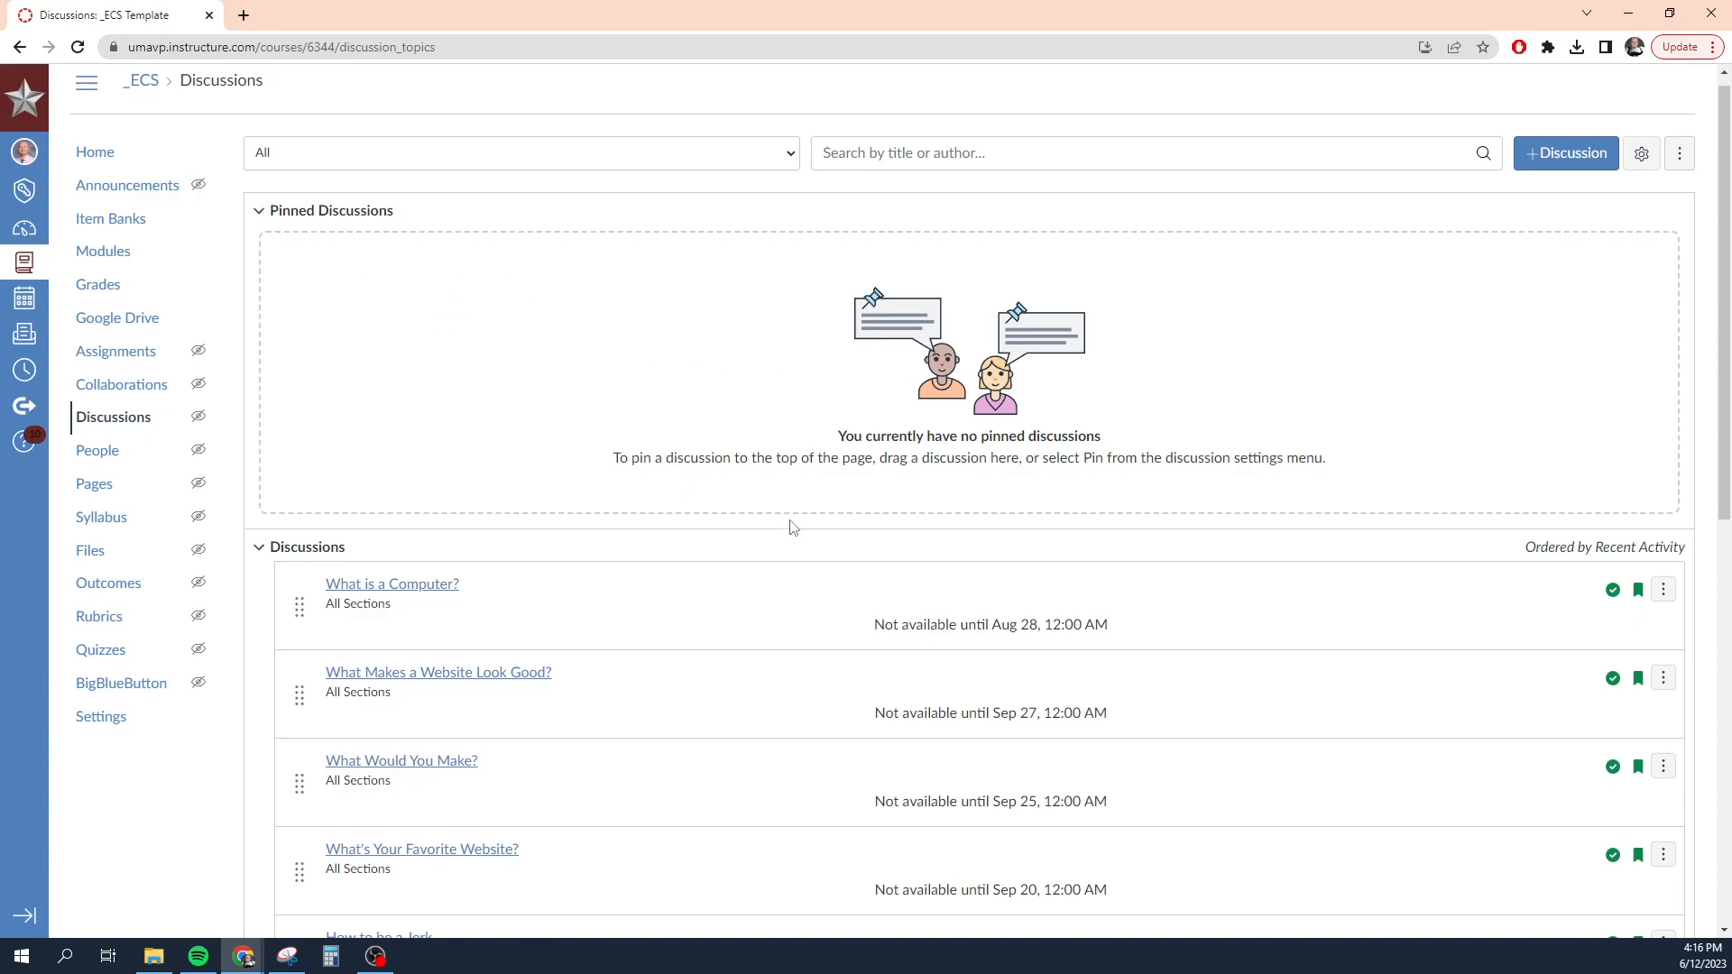
Pin the "What is a Computer?" discussion, and unpin it again
drag(303, 617, 312, 315)
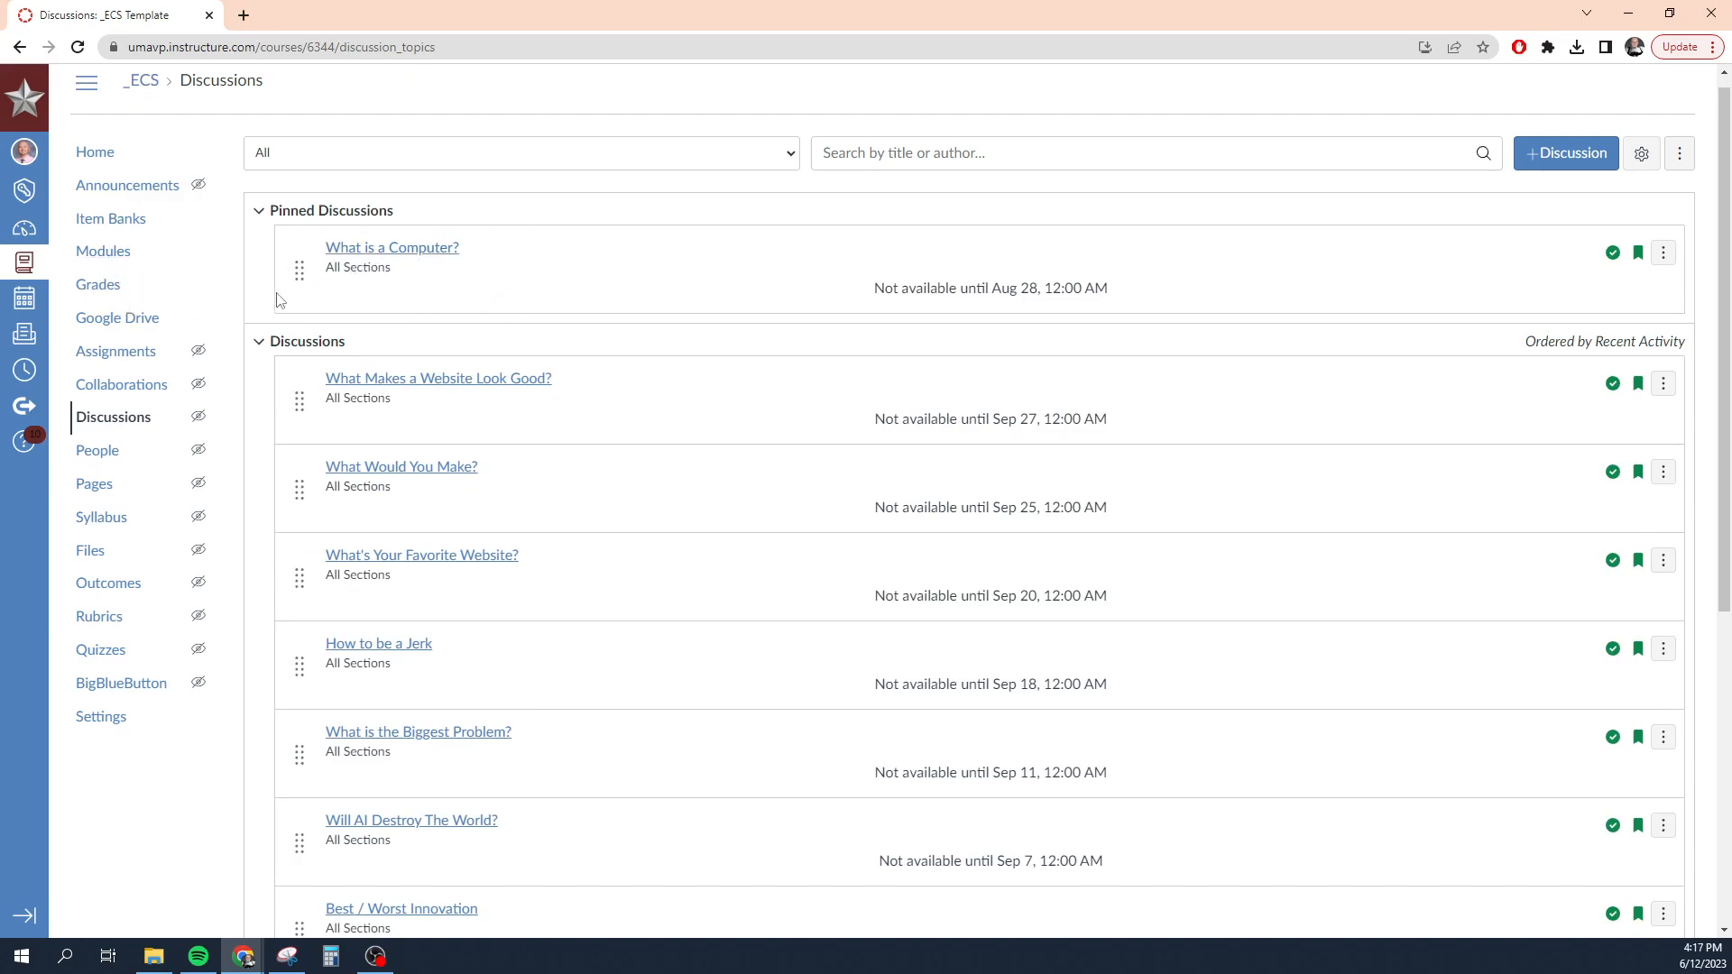
drag(301, 274, 298, 386)
scroll(365, 469, down, 5)
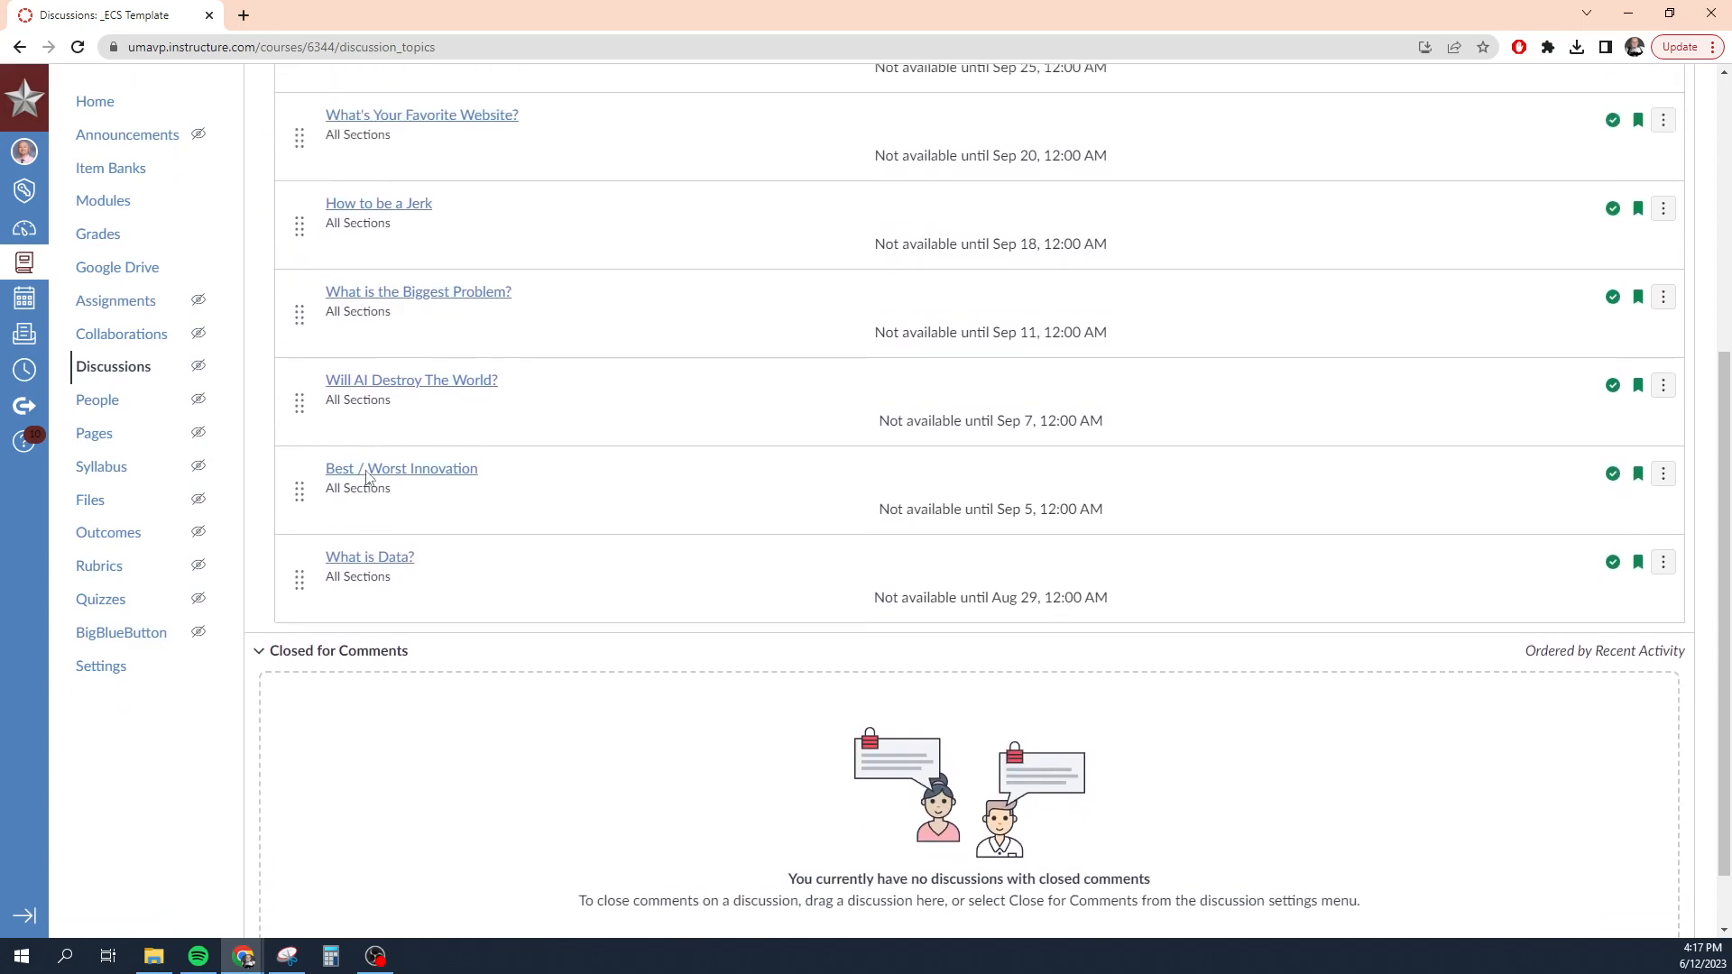
scroll(297, 361, up, 5)
scroll(297, 361, down, 1)
drag(293, 200, 313, 604)
drag(302, 199, 343, 180)
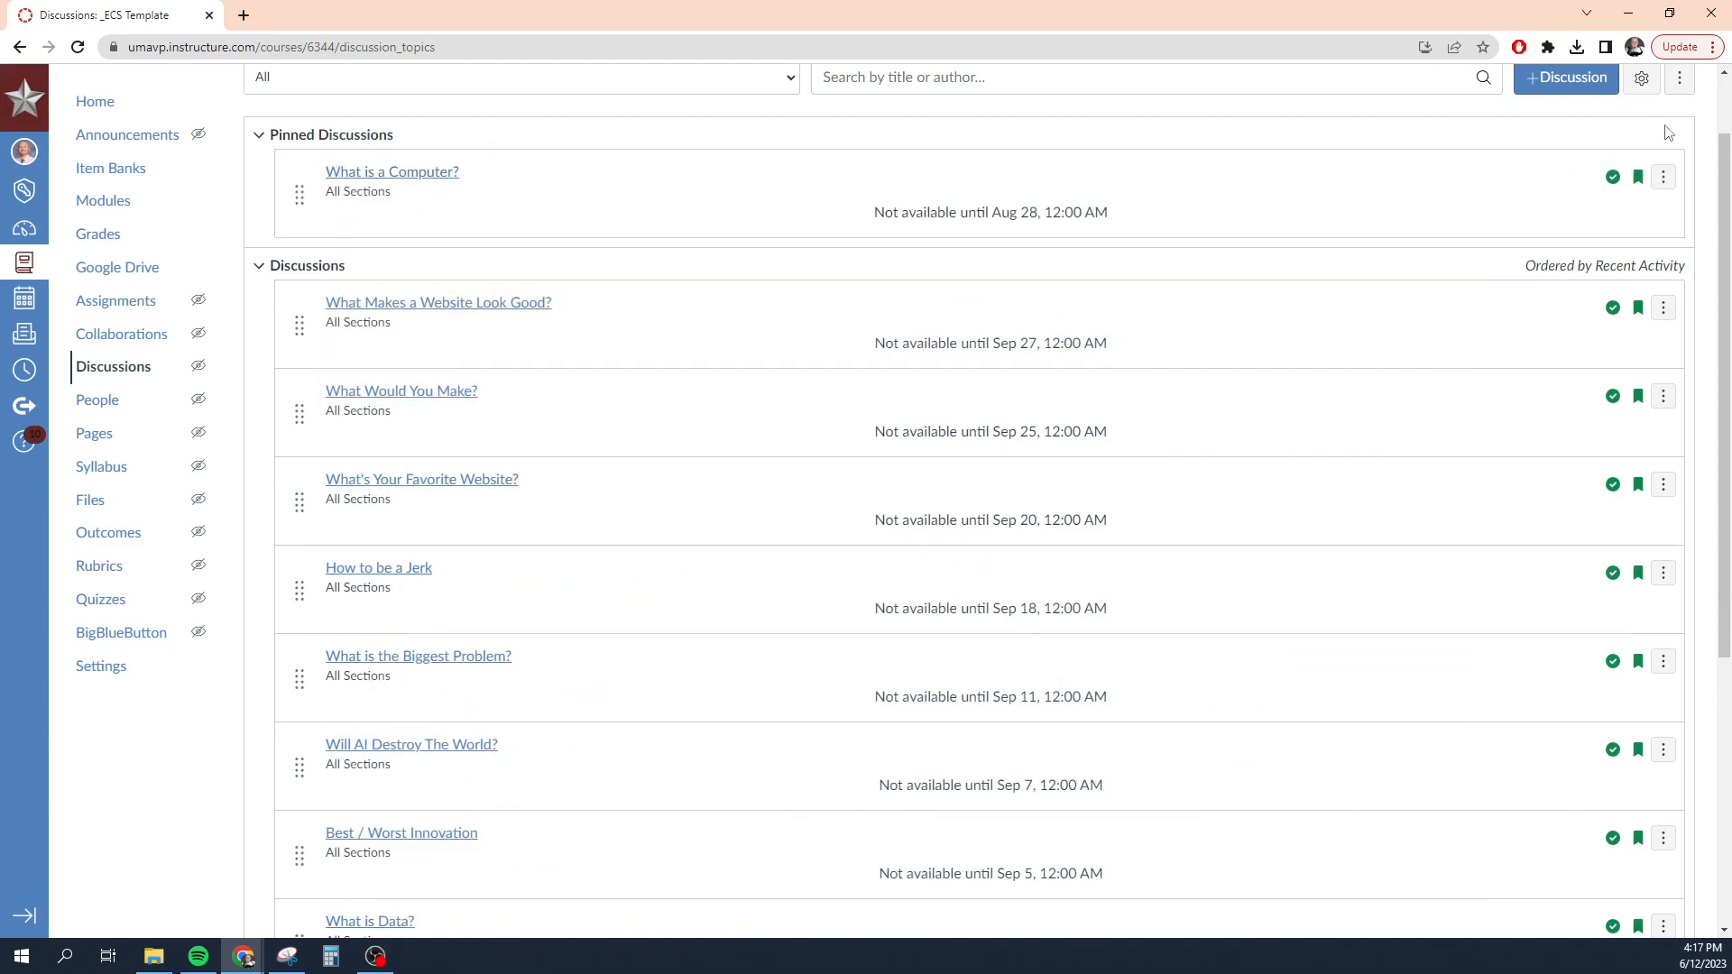
click(1665, 179)
click(1557, 249)
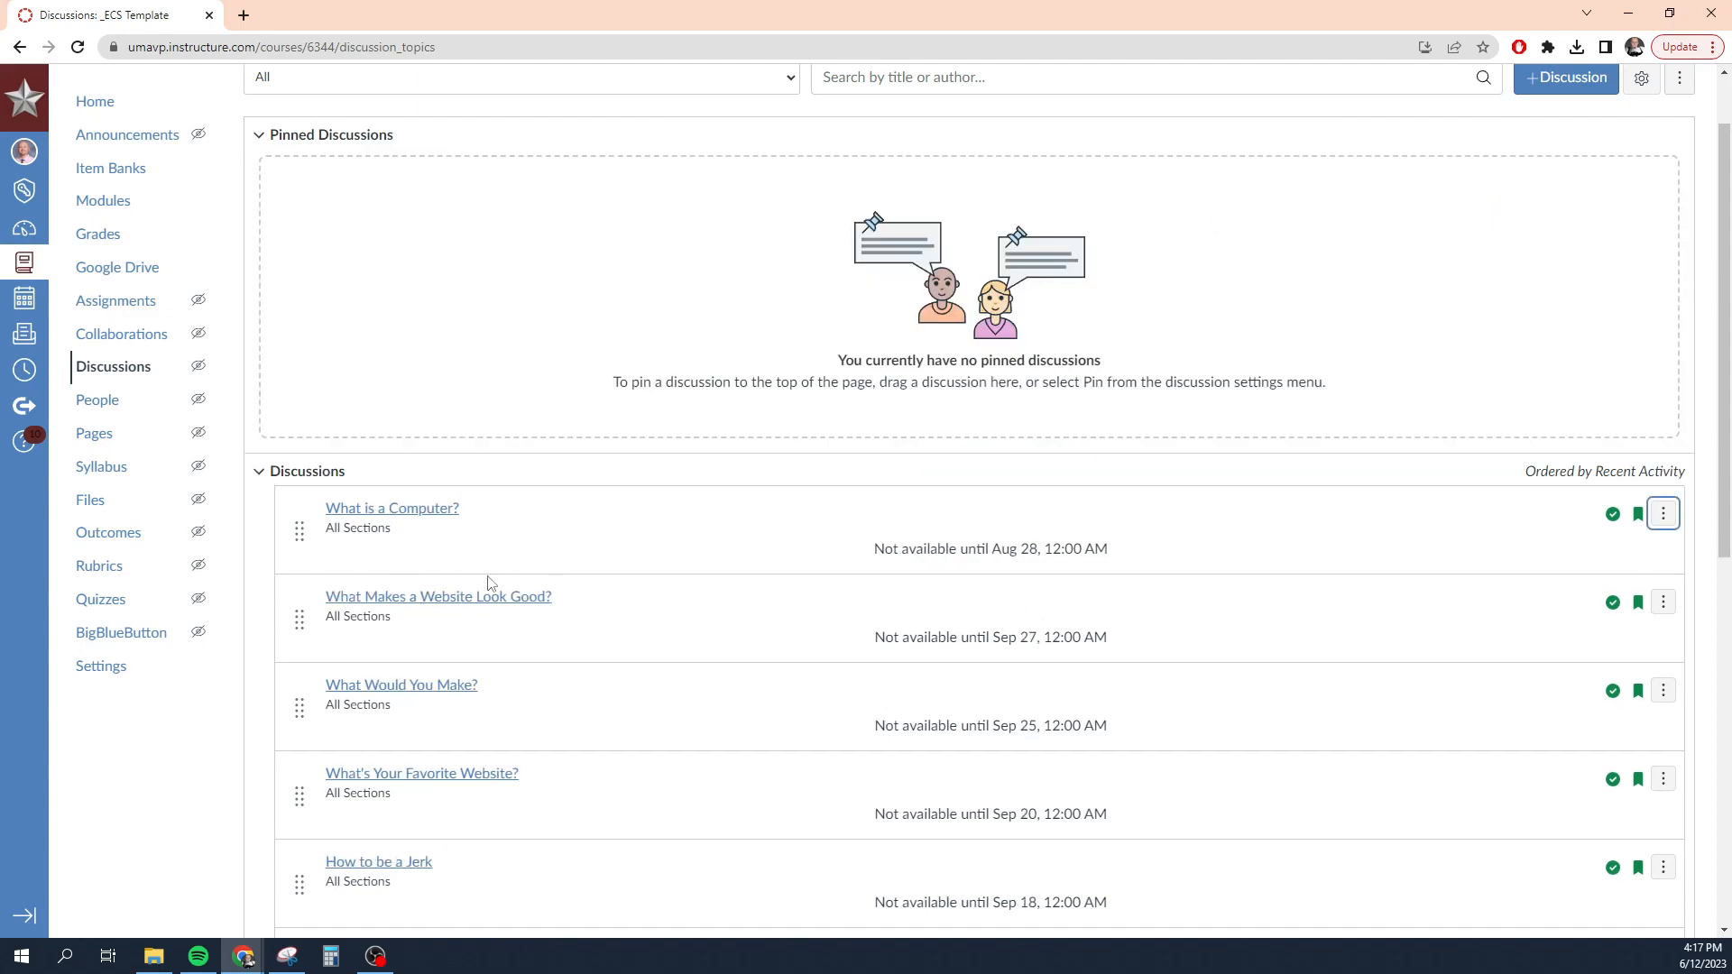
Open the "What is a Computer?" discussion and view its reply editor, cancelling the blank reply
scroll(587, 582, down, 3)
scroll(774, 690, down, 5)
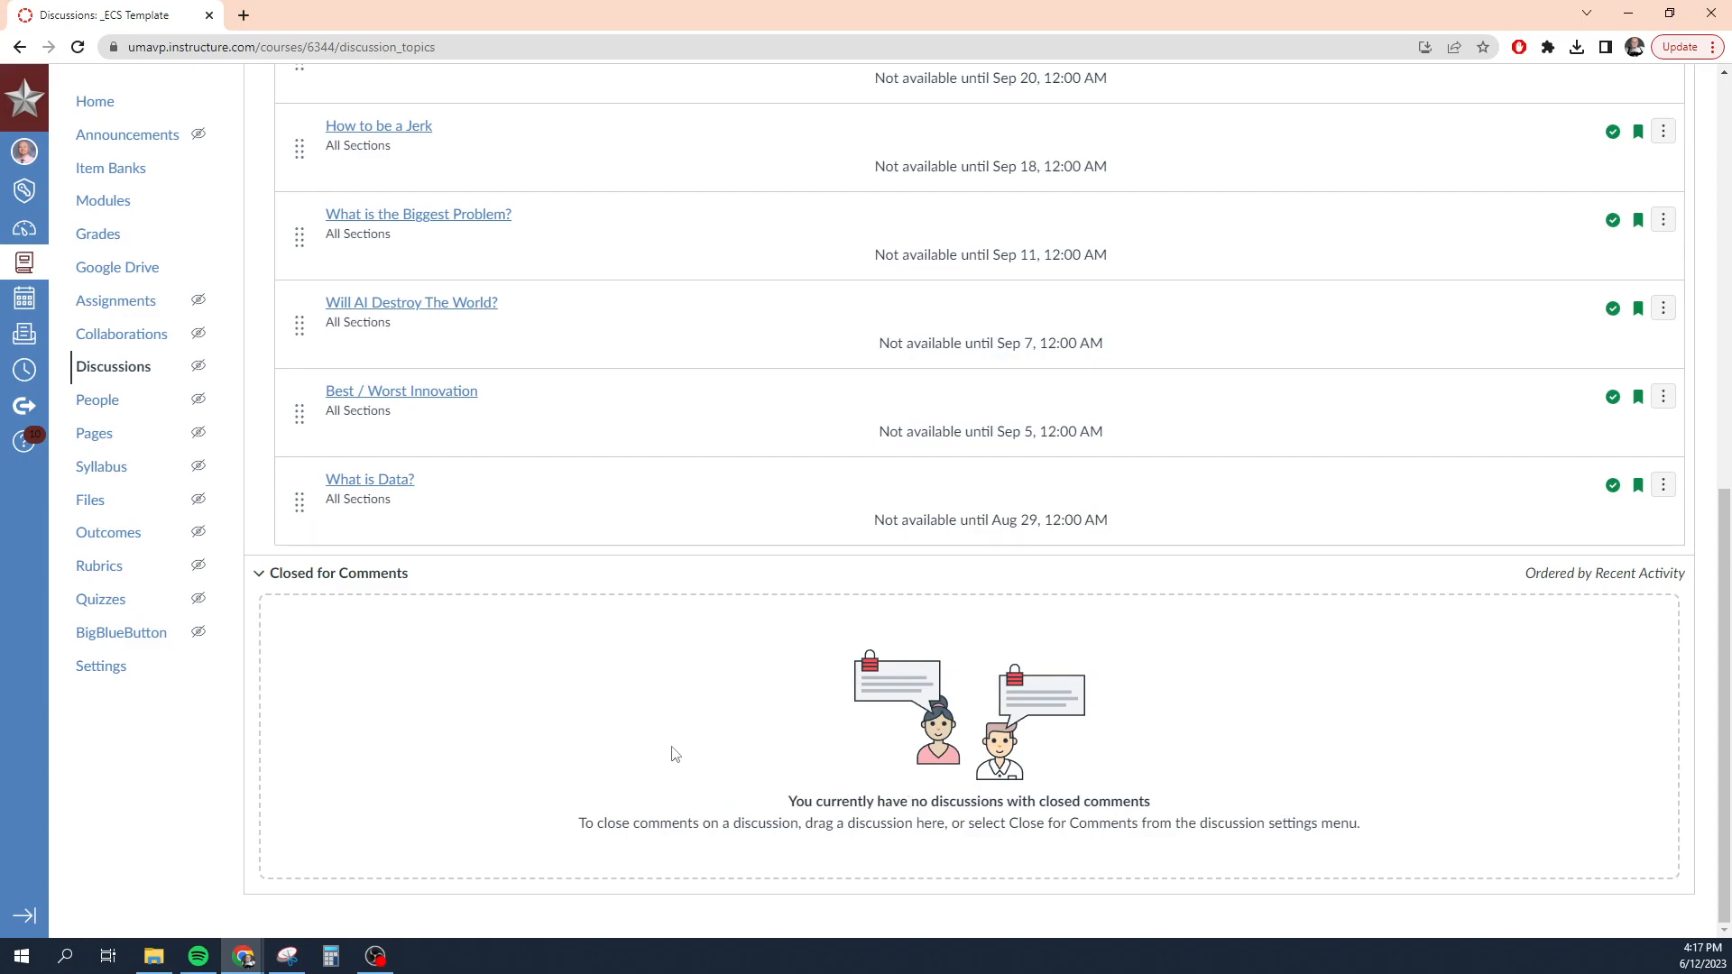
scroll(672, 754, up, 6)
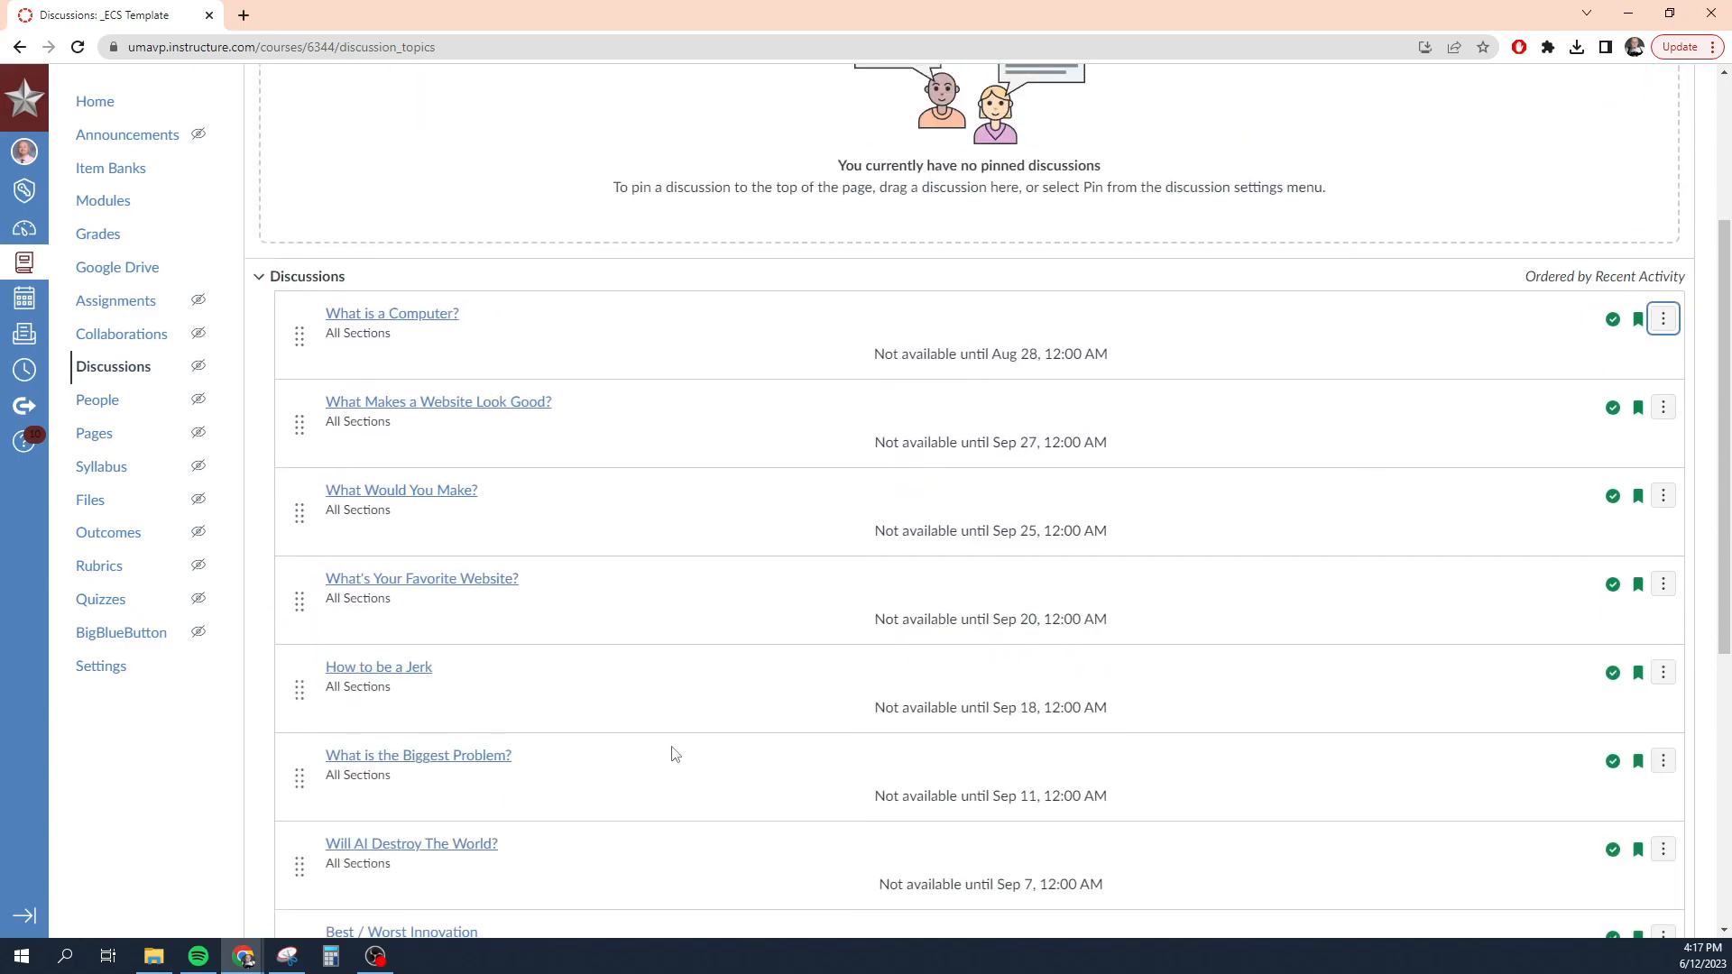
click(397, 315)
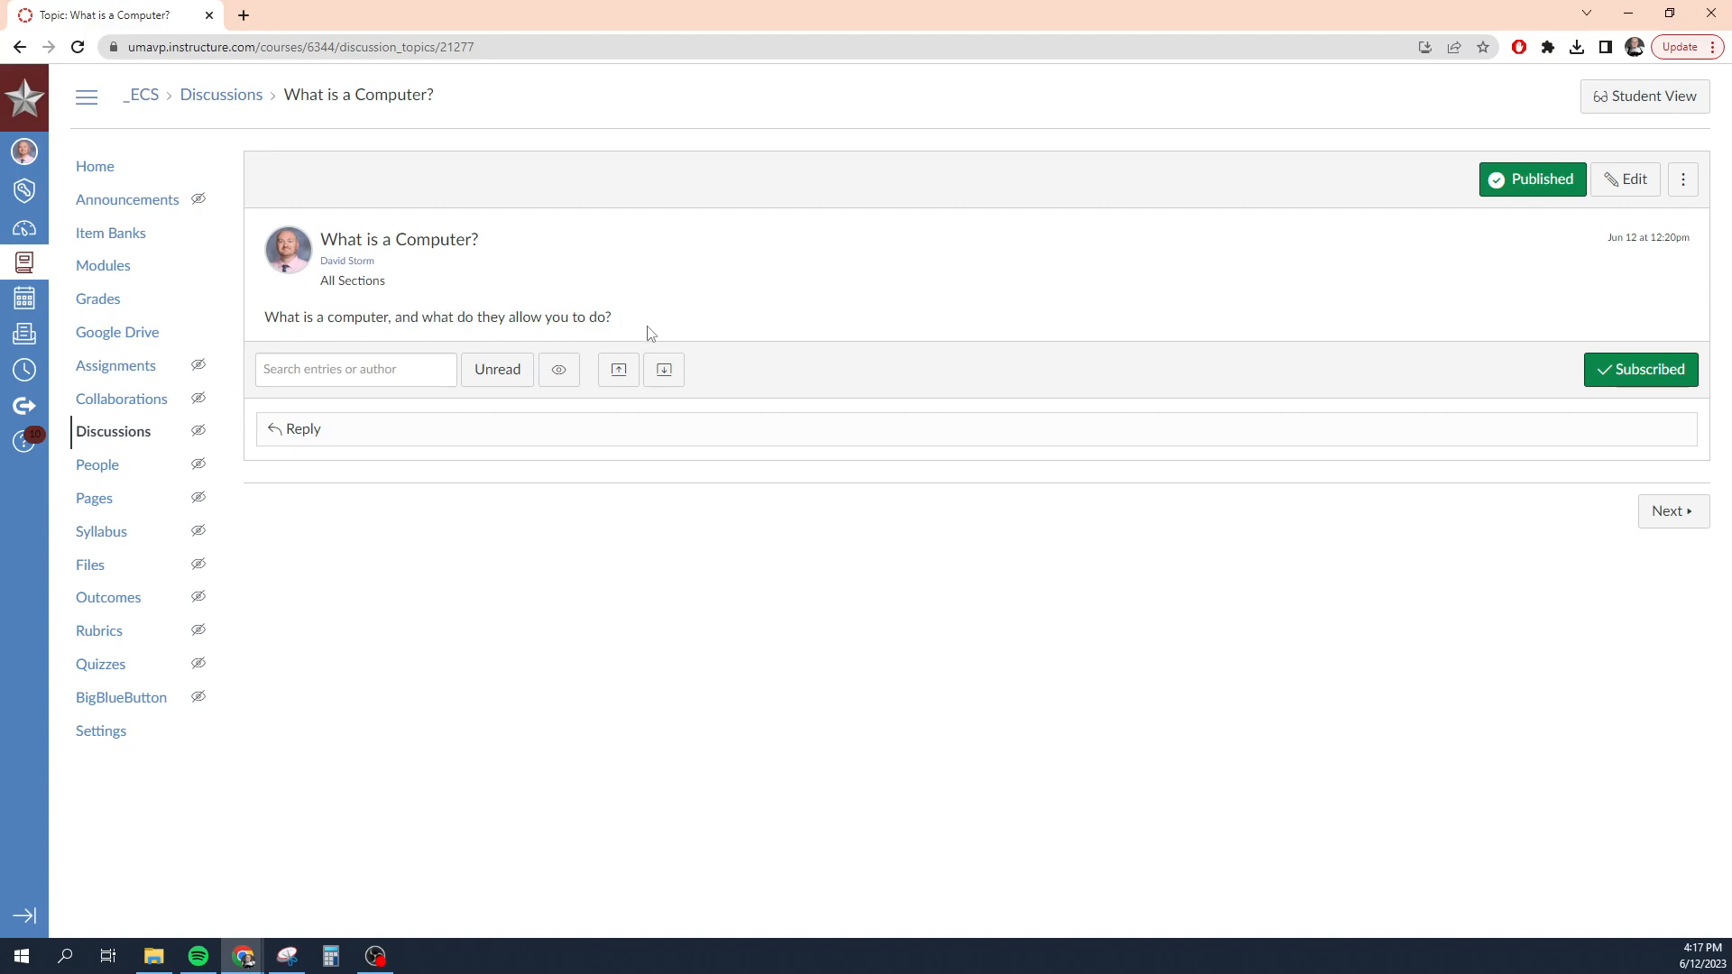
click(641, 442)
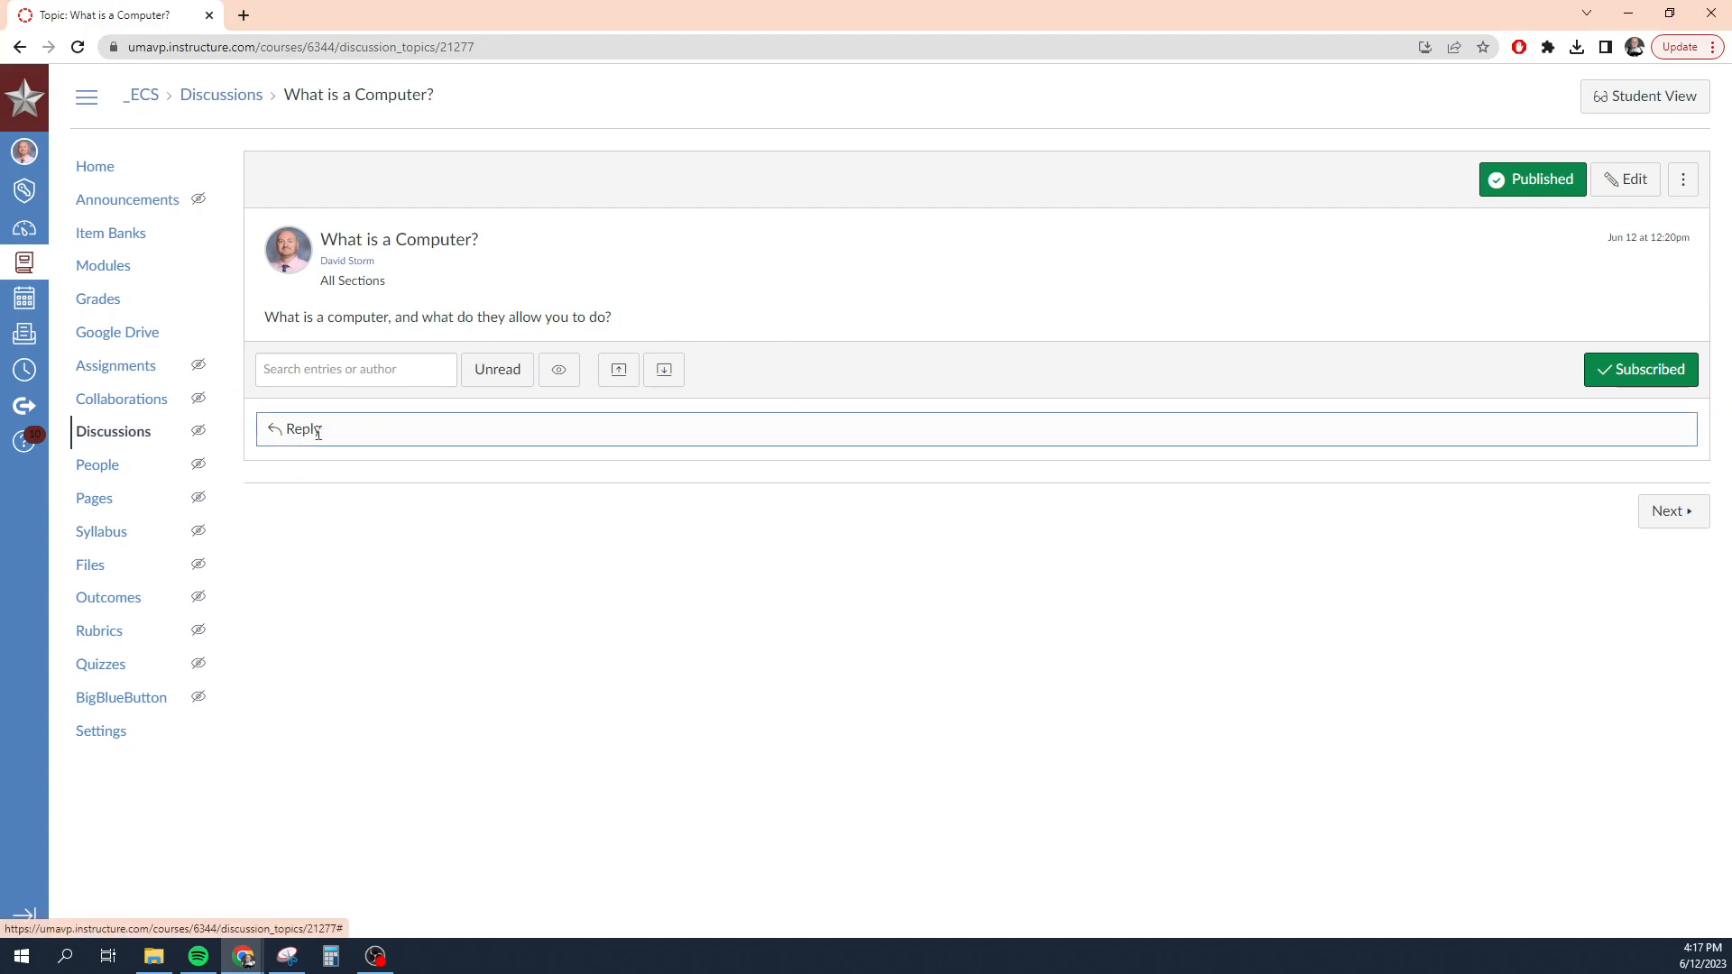
click(338, 553)
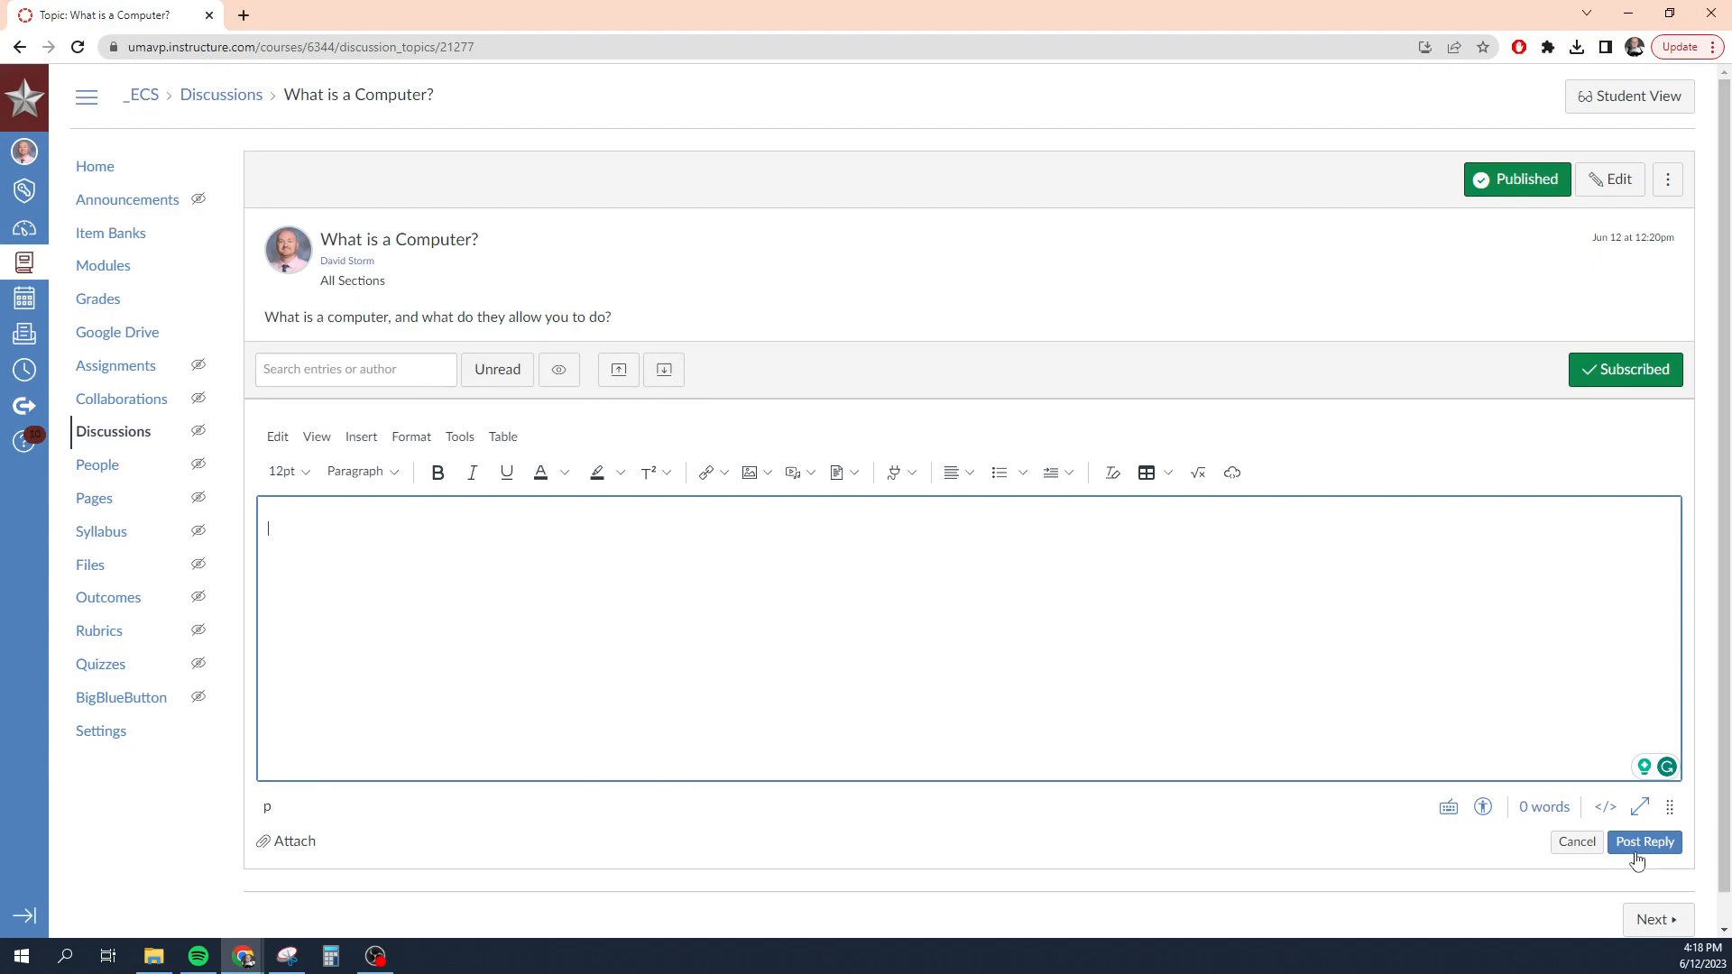
click(1577, 842)
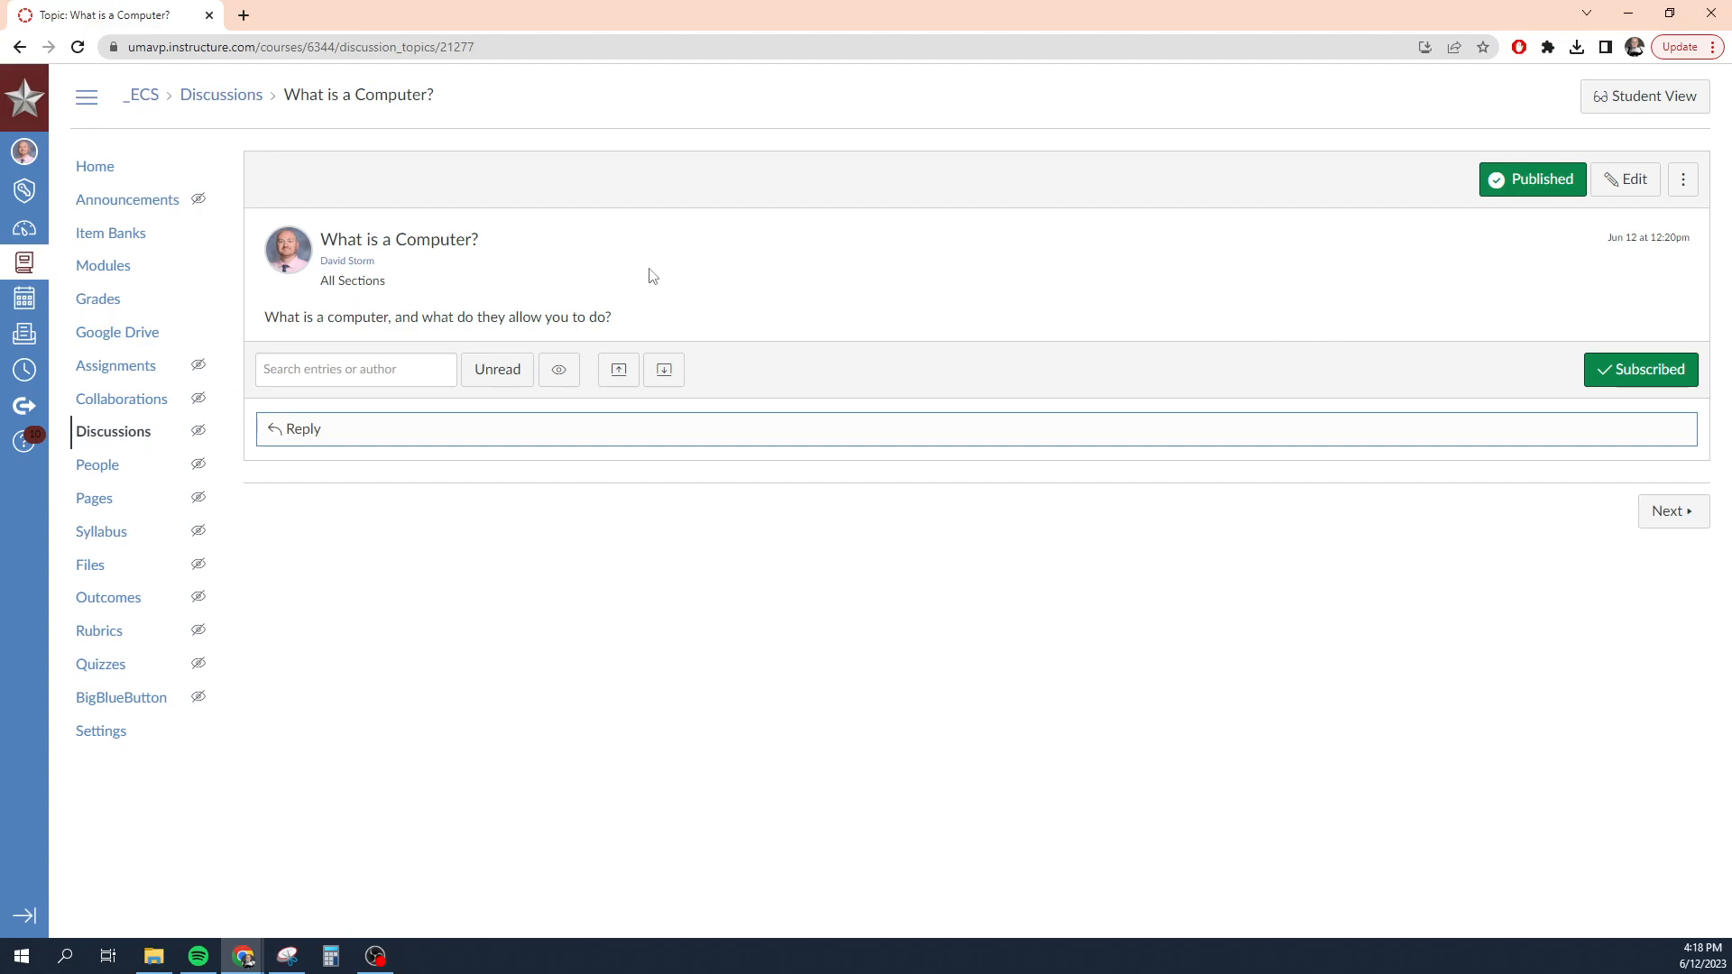
Examine the management options for "What is a Computer?" on its own page and in the discussions list
click(1683, 185)
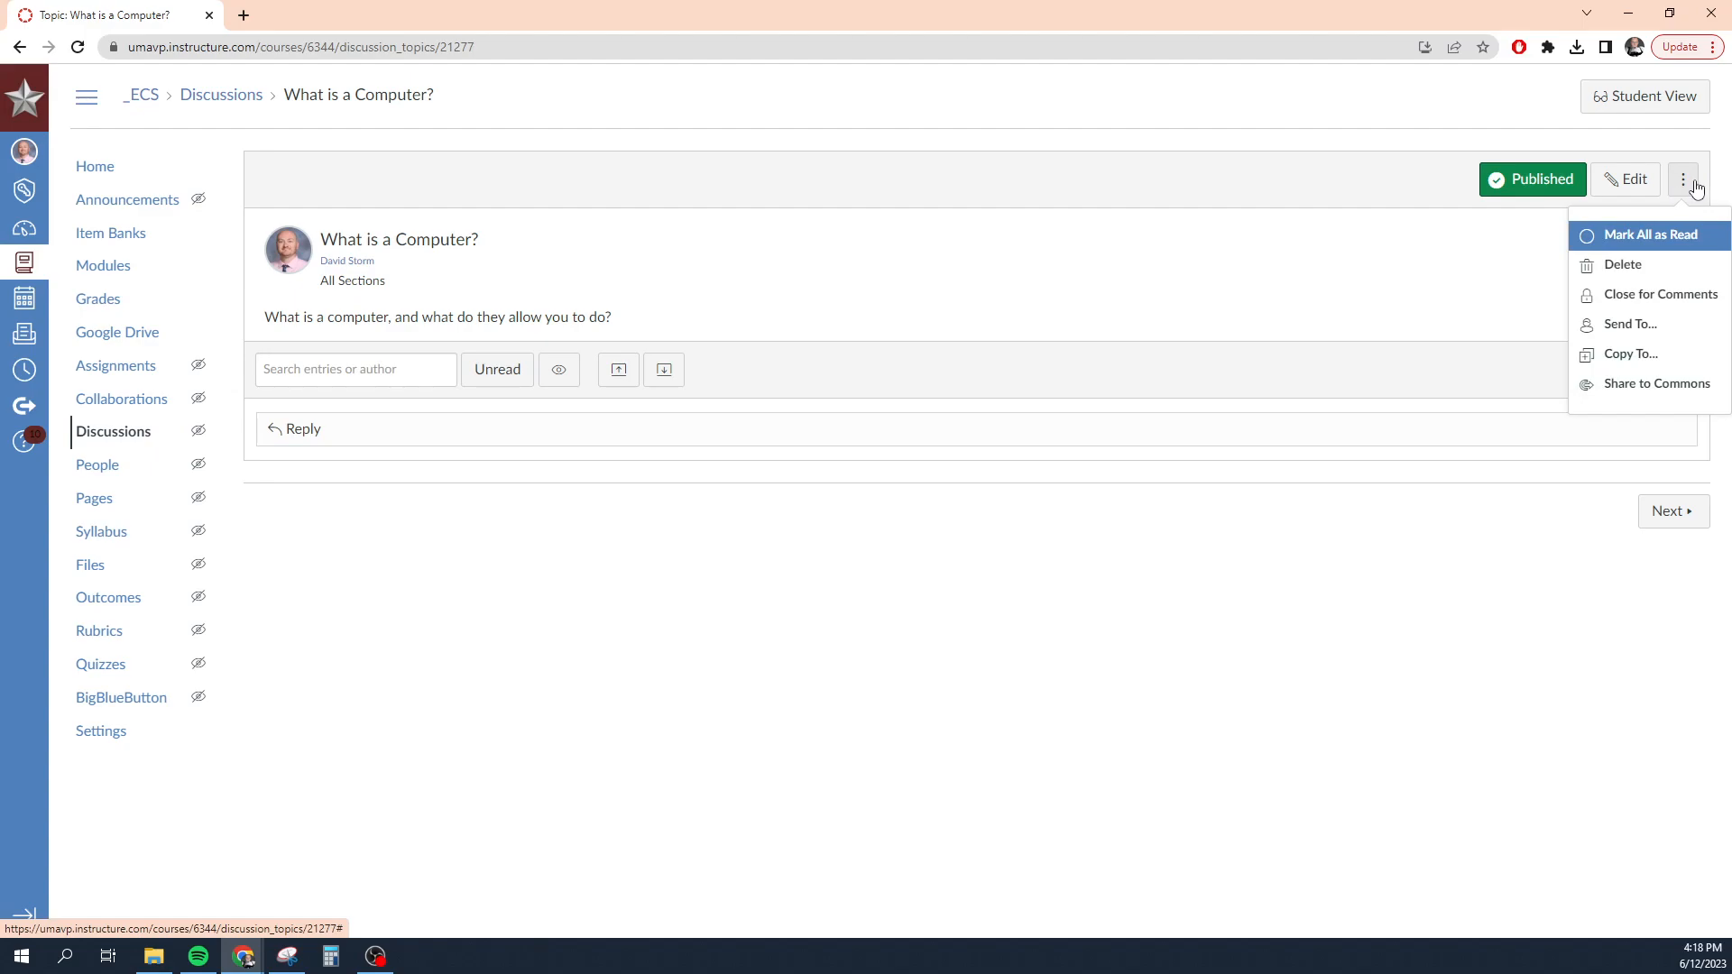
click(805, 321)
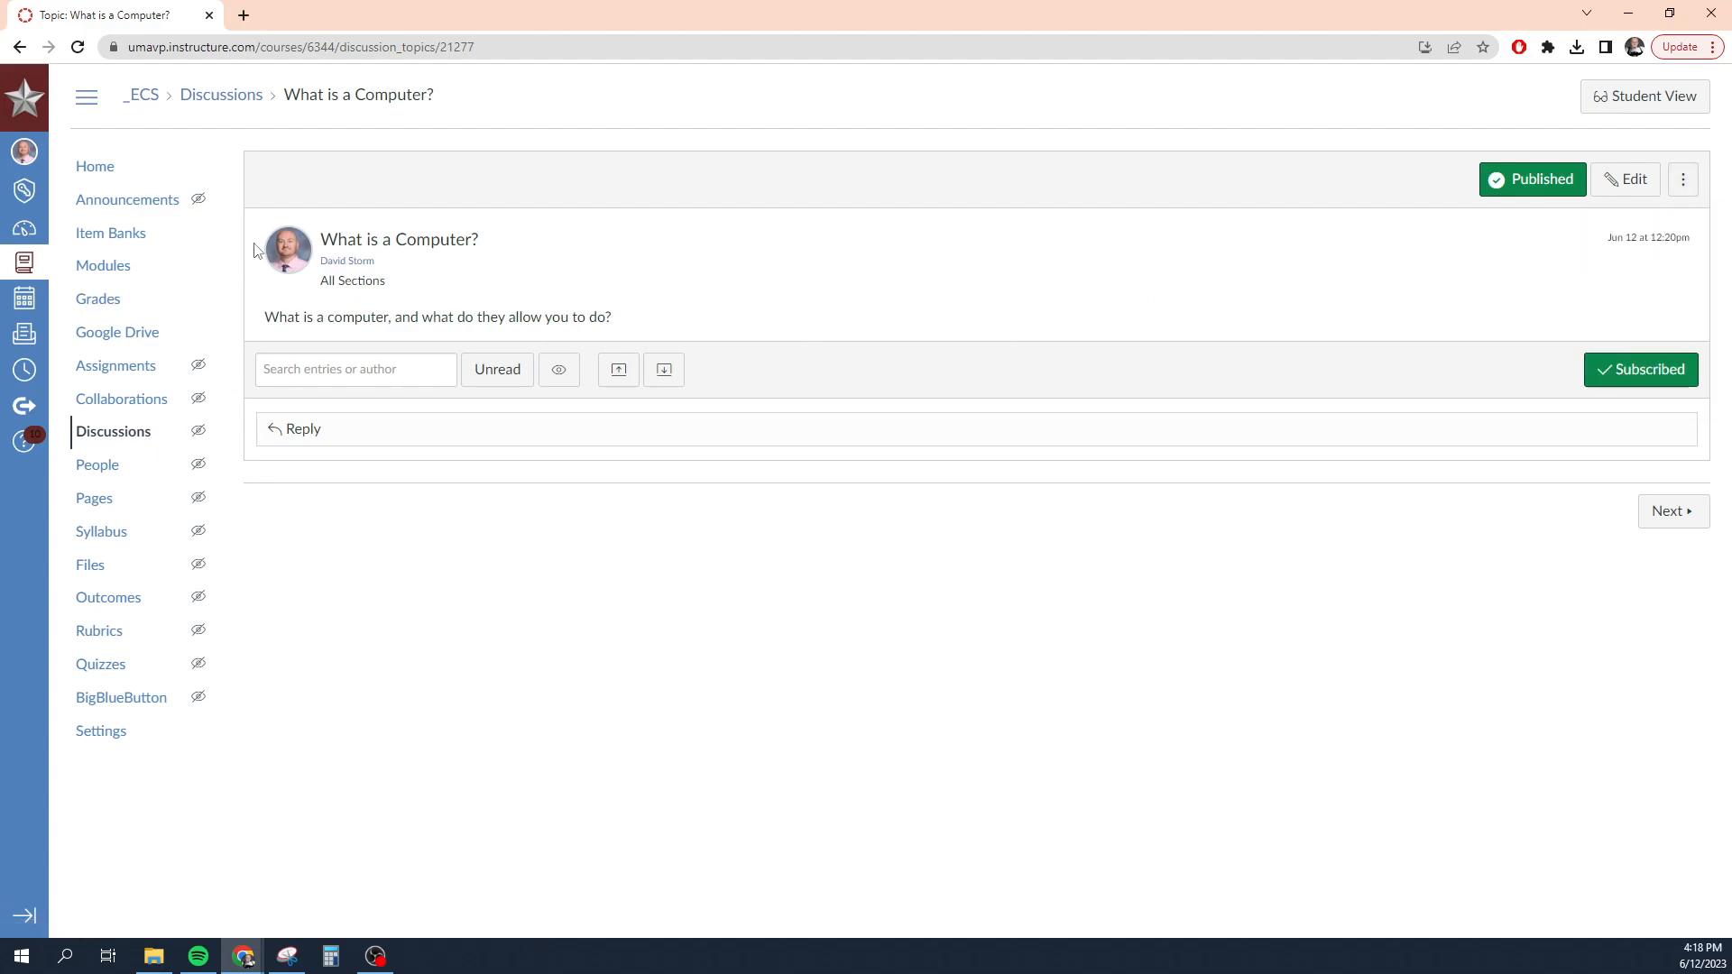
click(20, 47)
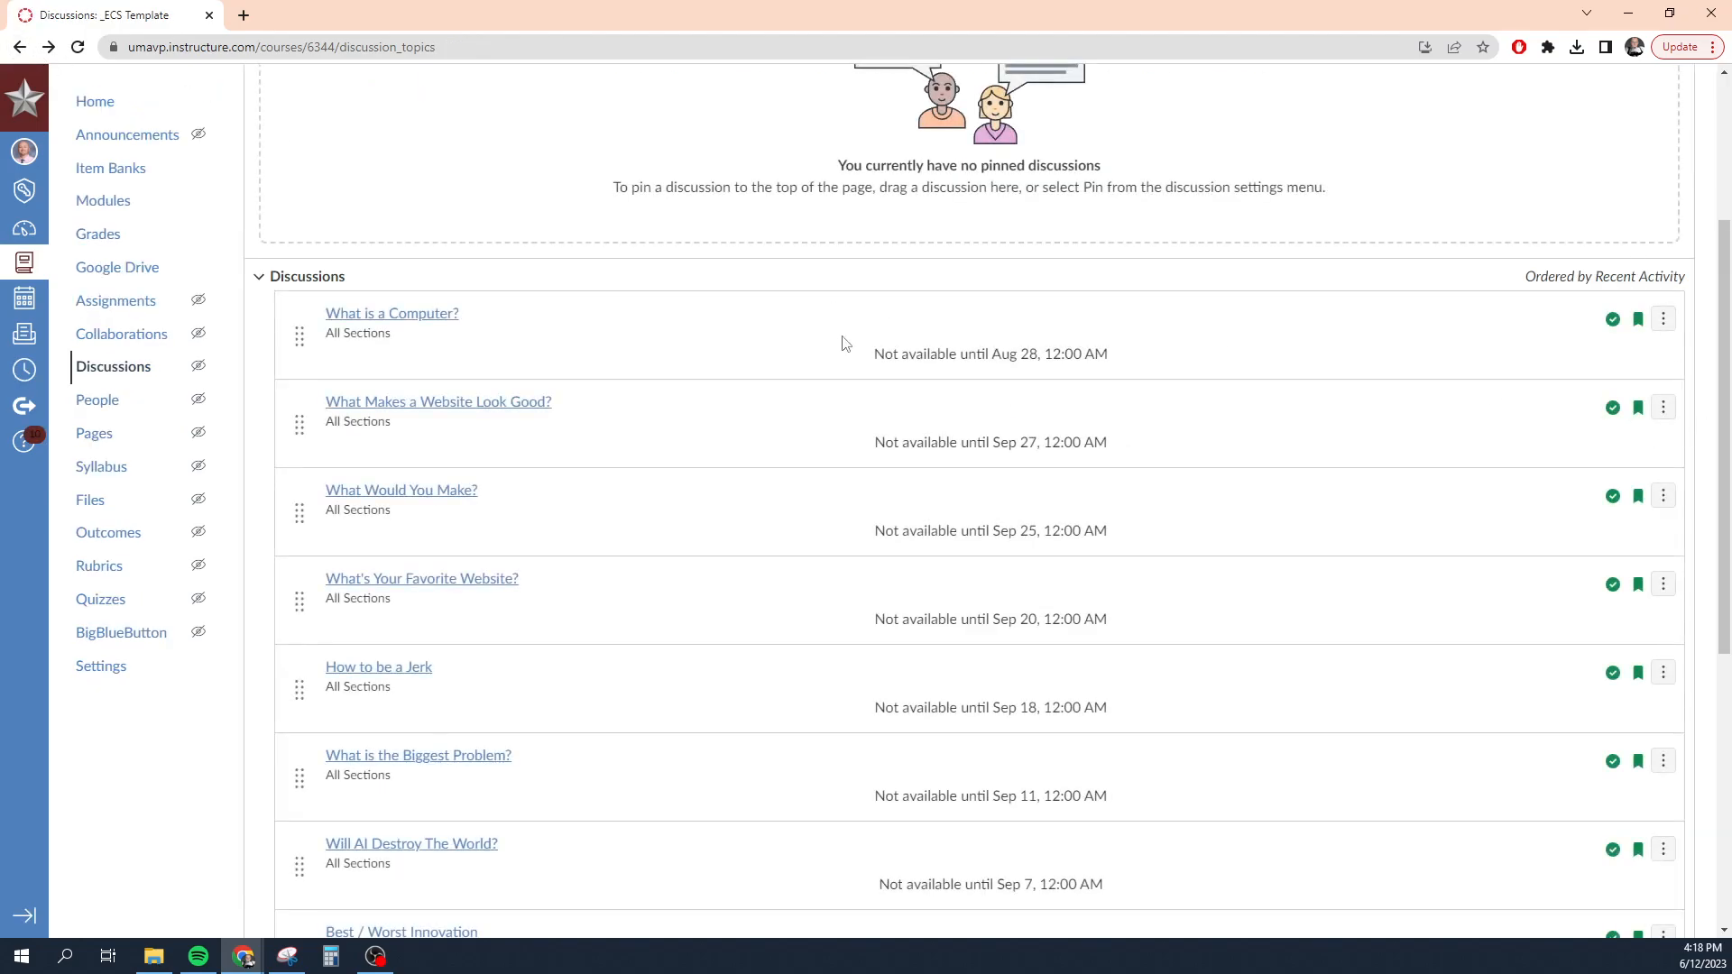
click(1662, 318)
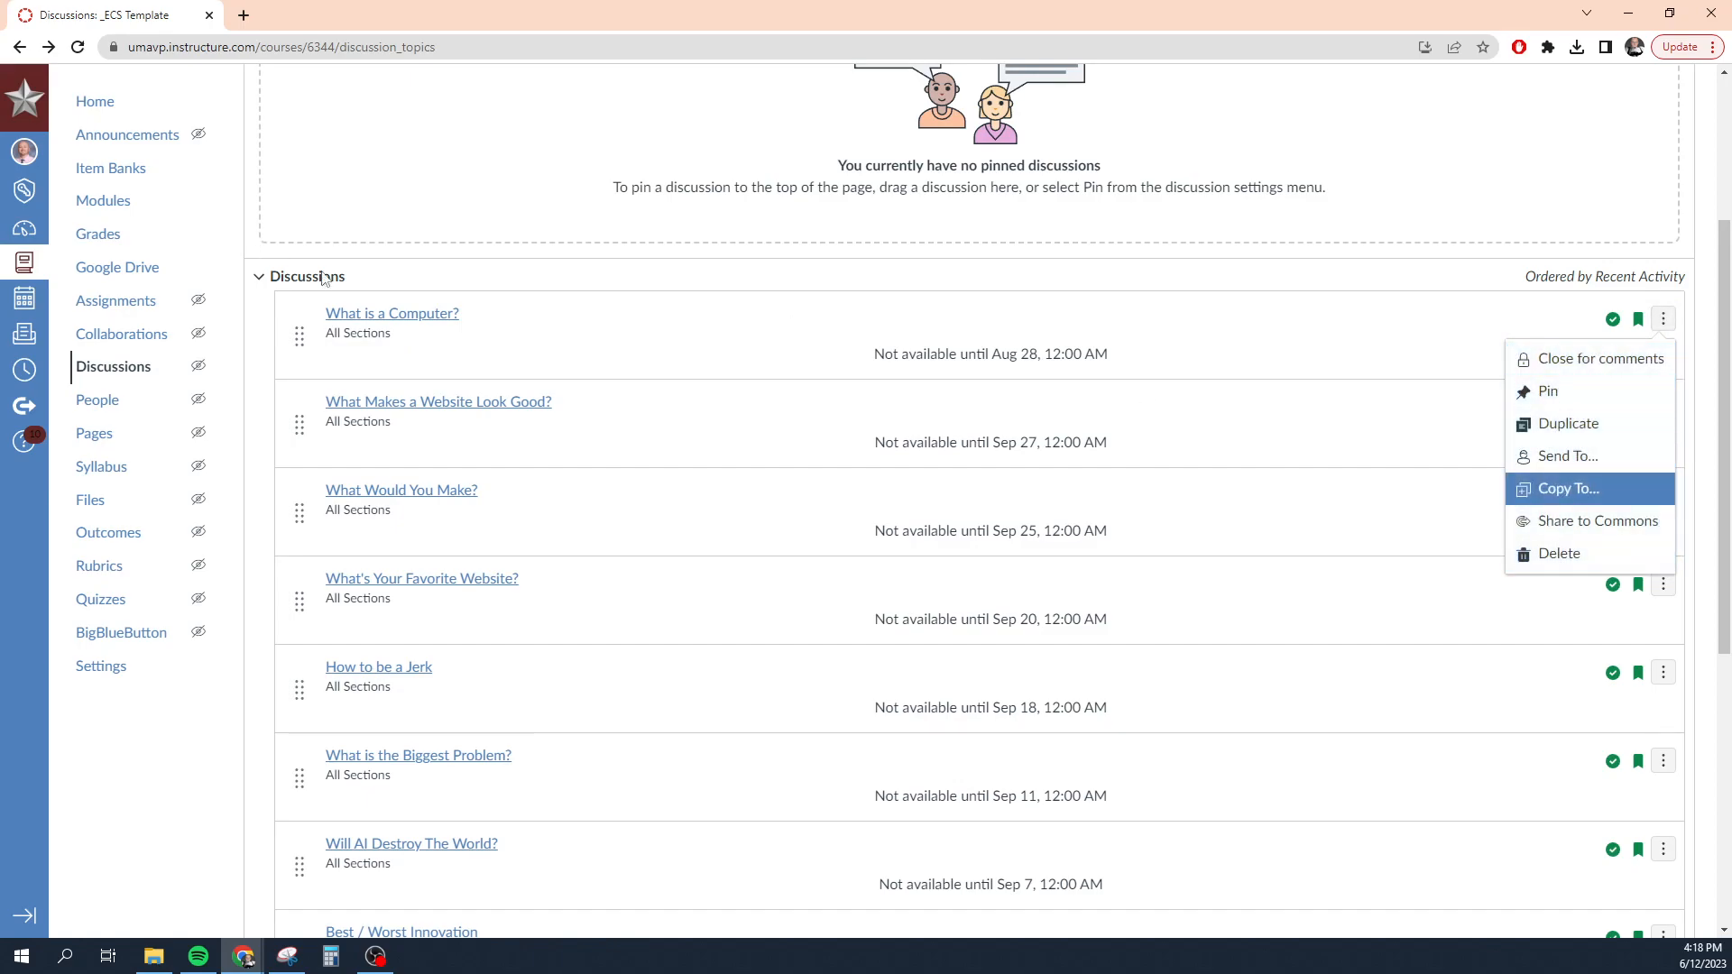
click(423, 330)
Edit the "What is a Computer?" discussion and allow threaded replies
click(429, 316)
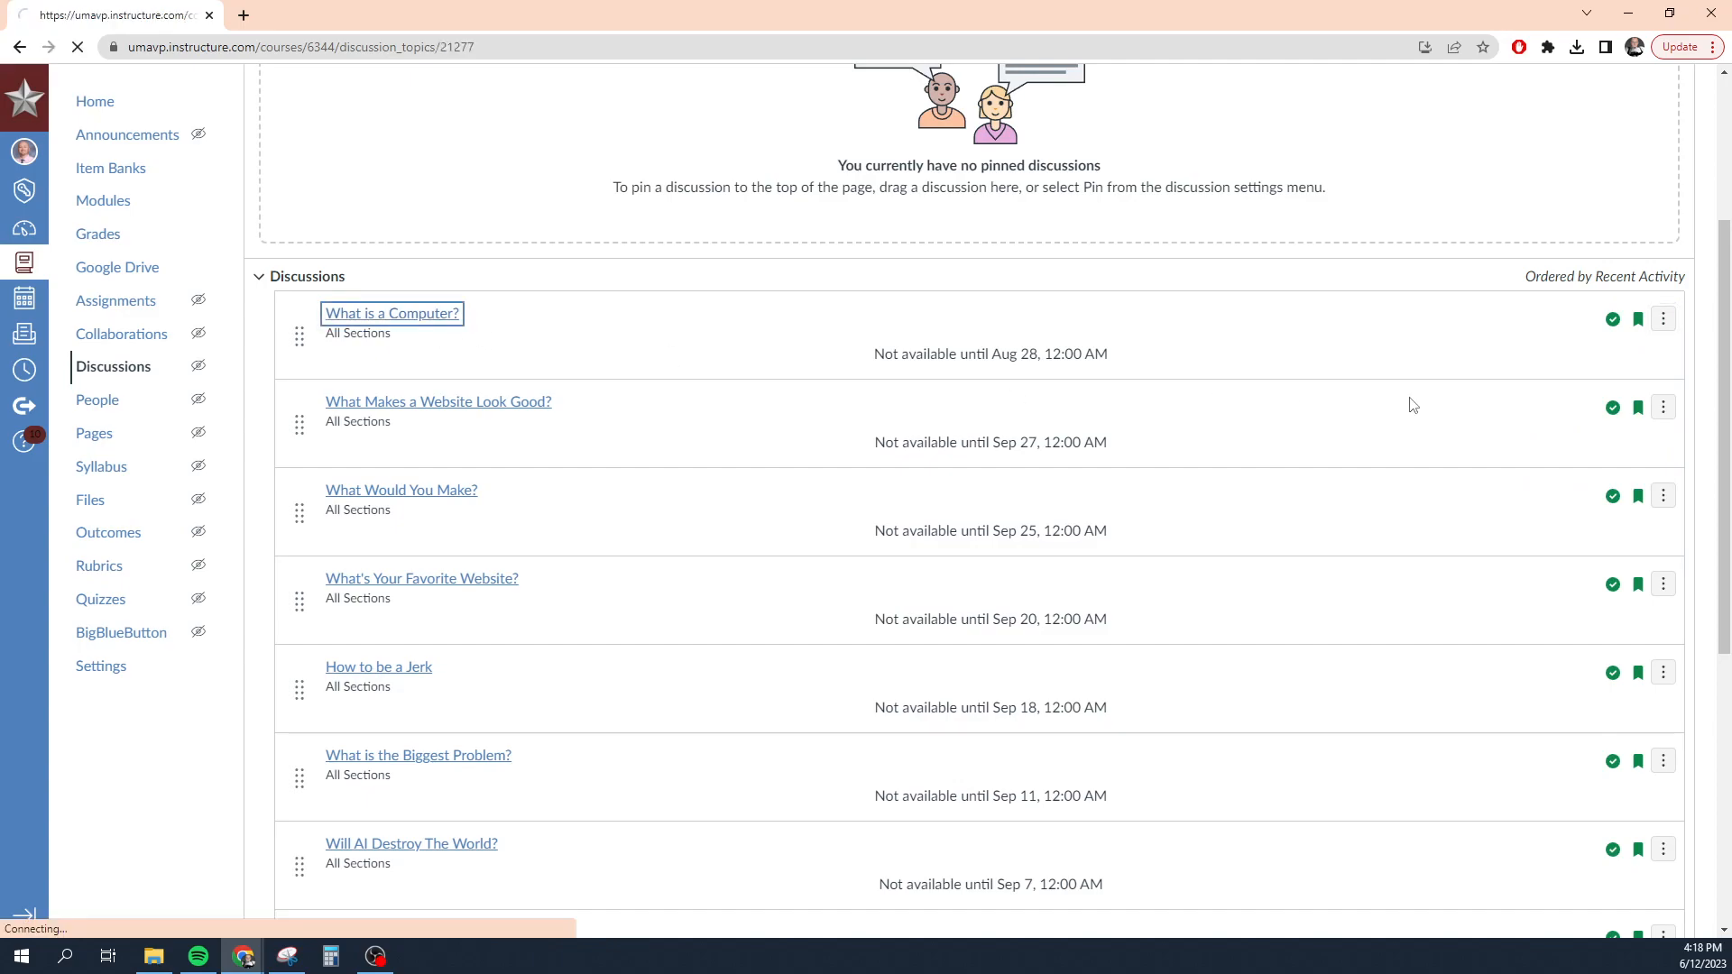
click(1637, 181)
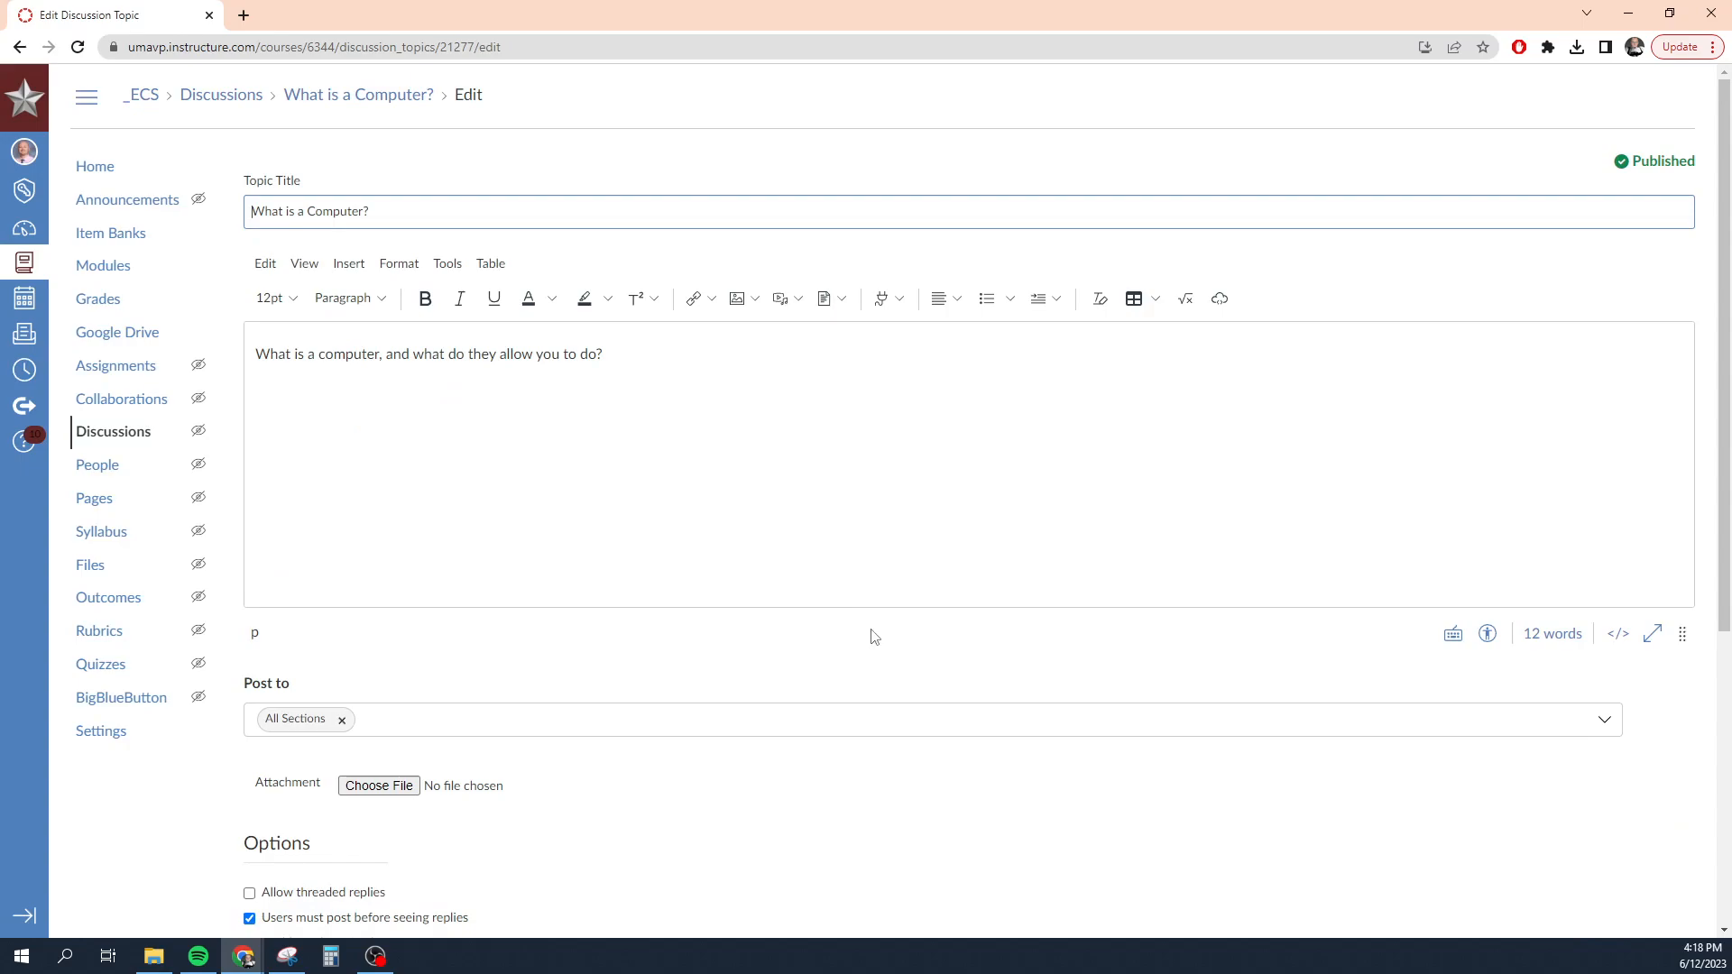
scroll(873, 636, down, 4)
scroll(464, 437, up, 4)
scroll(425, 713, down, 3)
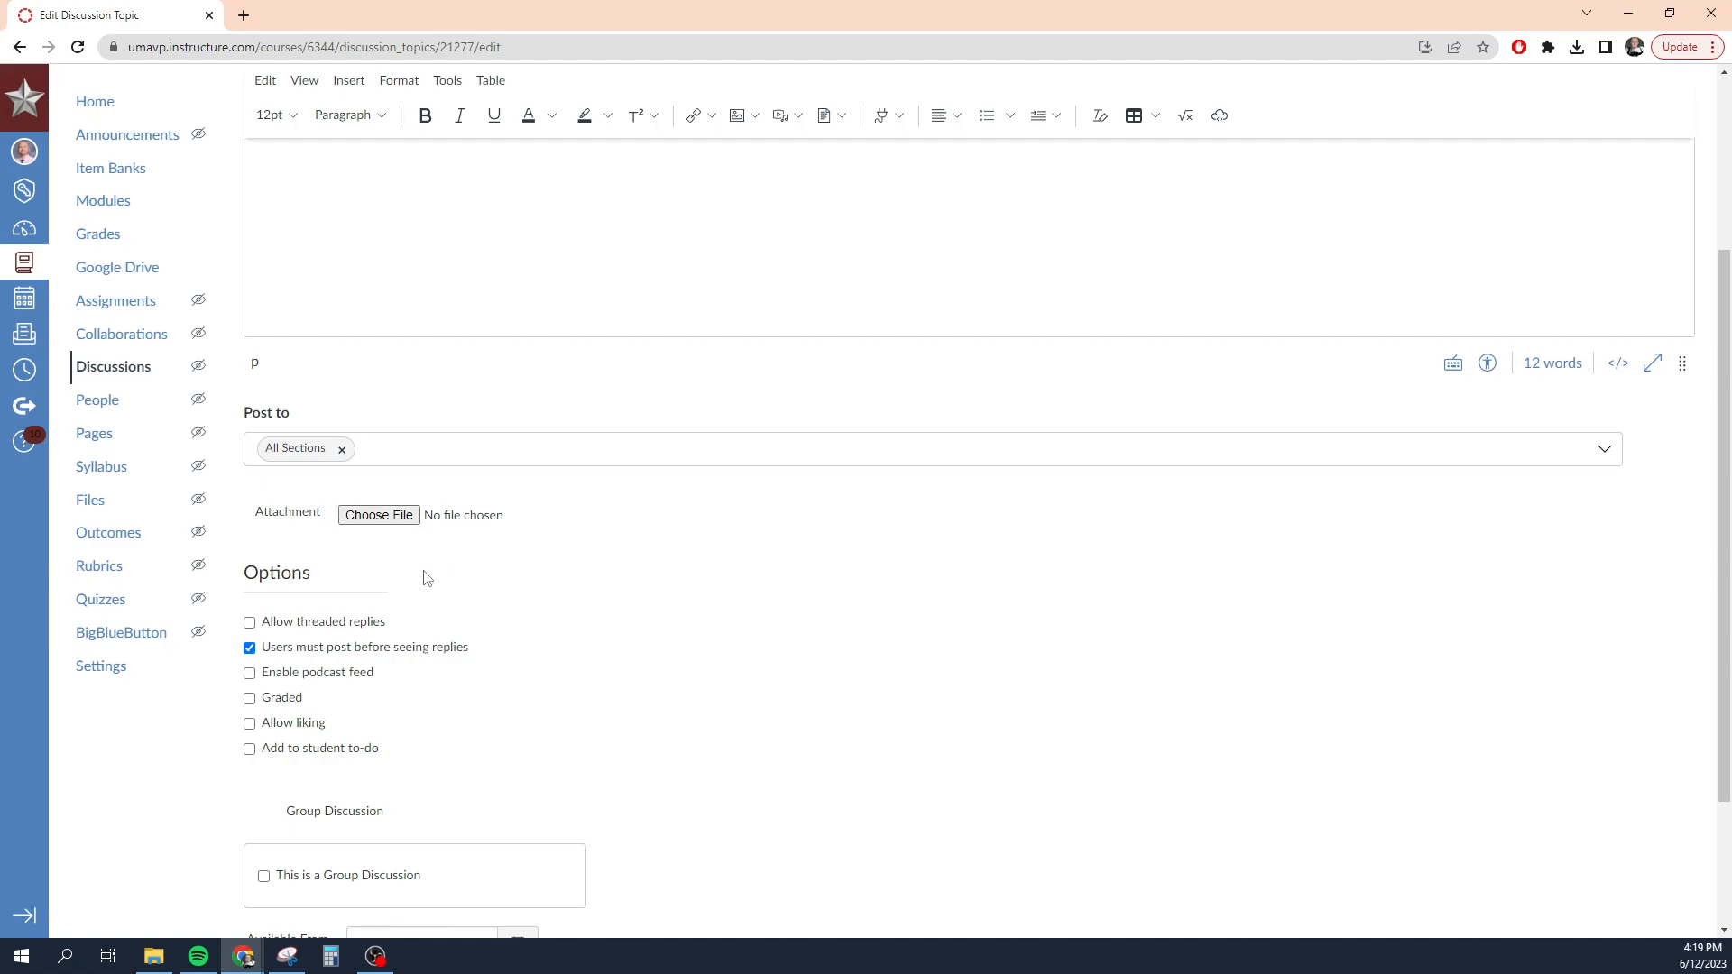
scroll(565, 607, down, 2)
click(250, 443)
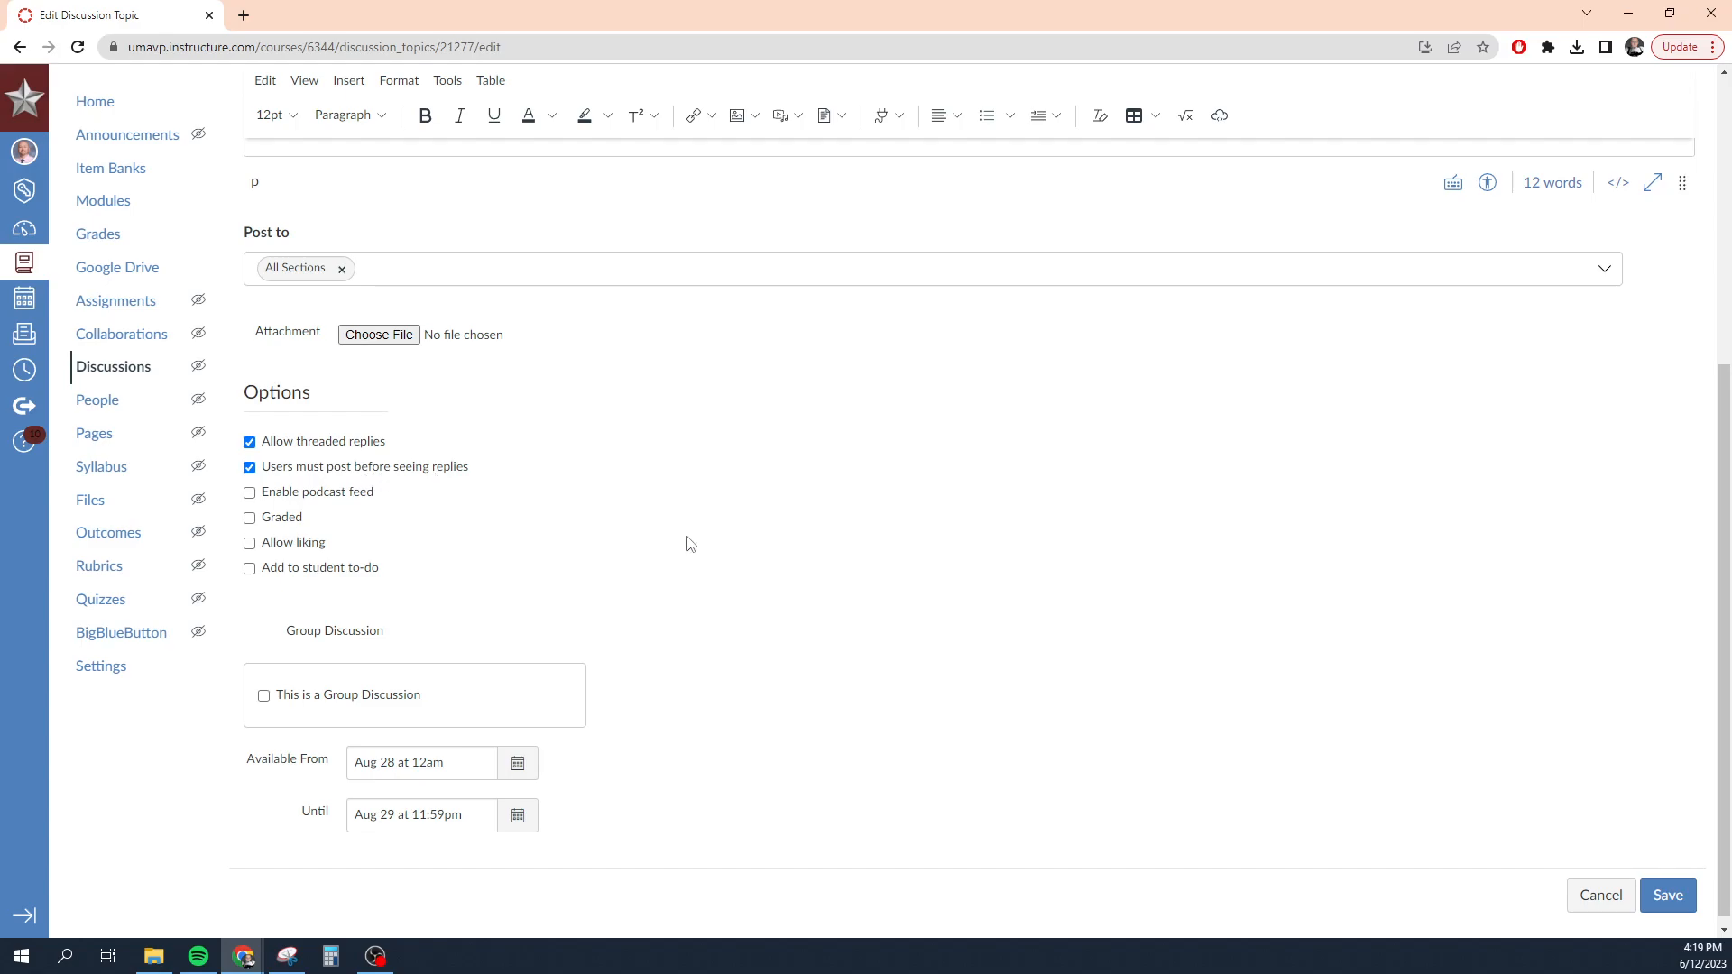
Make the discussion graded to examine its points, peer review and assignment settings, and turn grading off again
scroll(691, 541, up, 5)
scroll(691, 535, down, 5)
scroll(672, 525, up, 5)
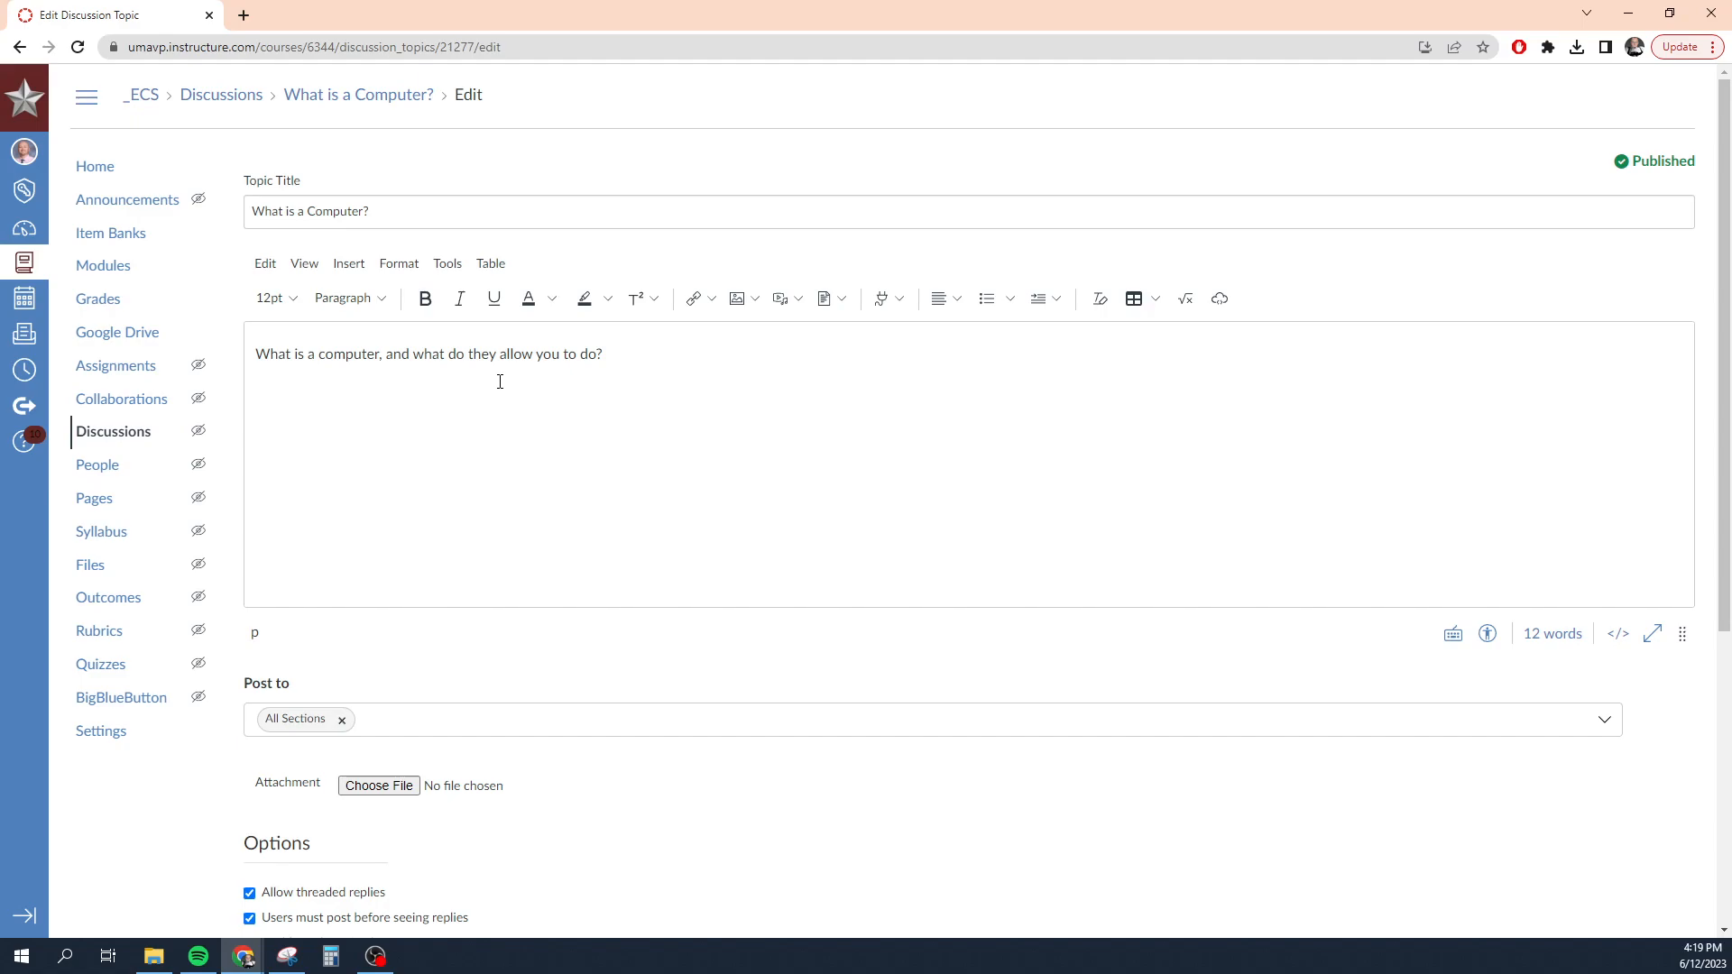
scroll(652, 438, down, 5)
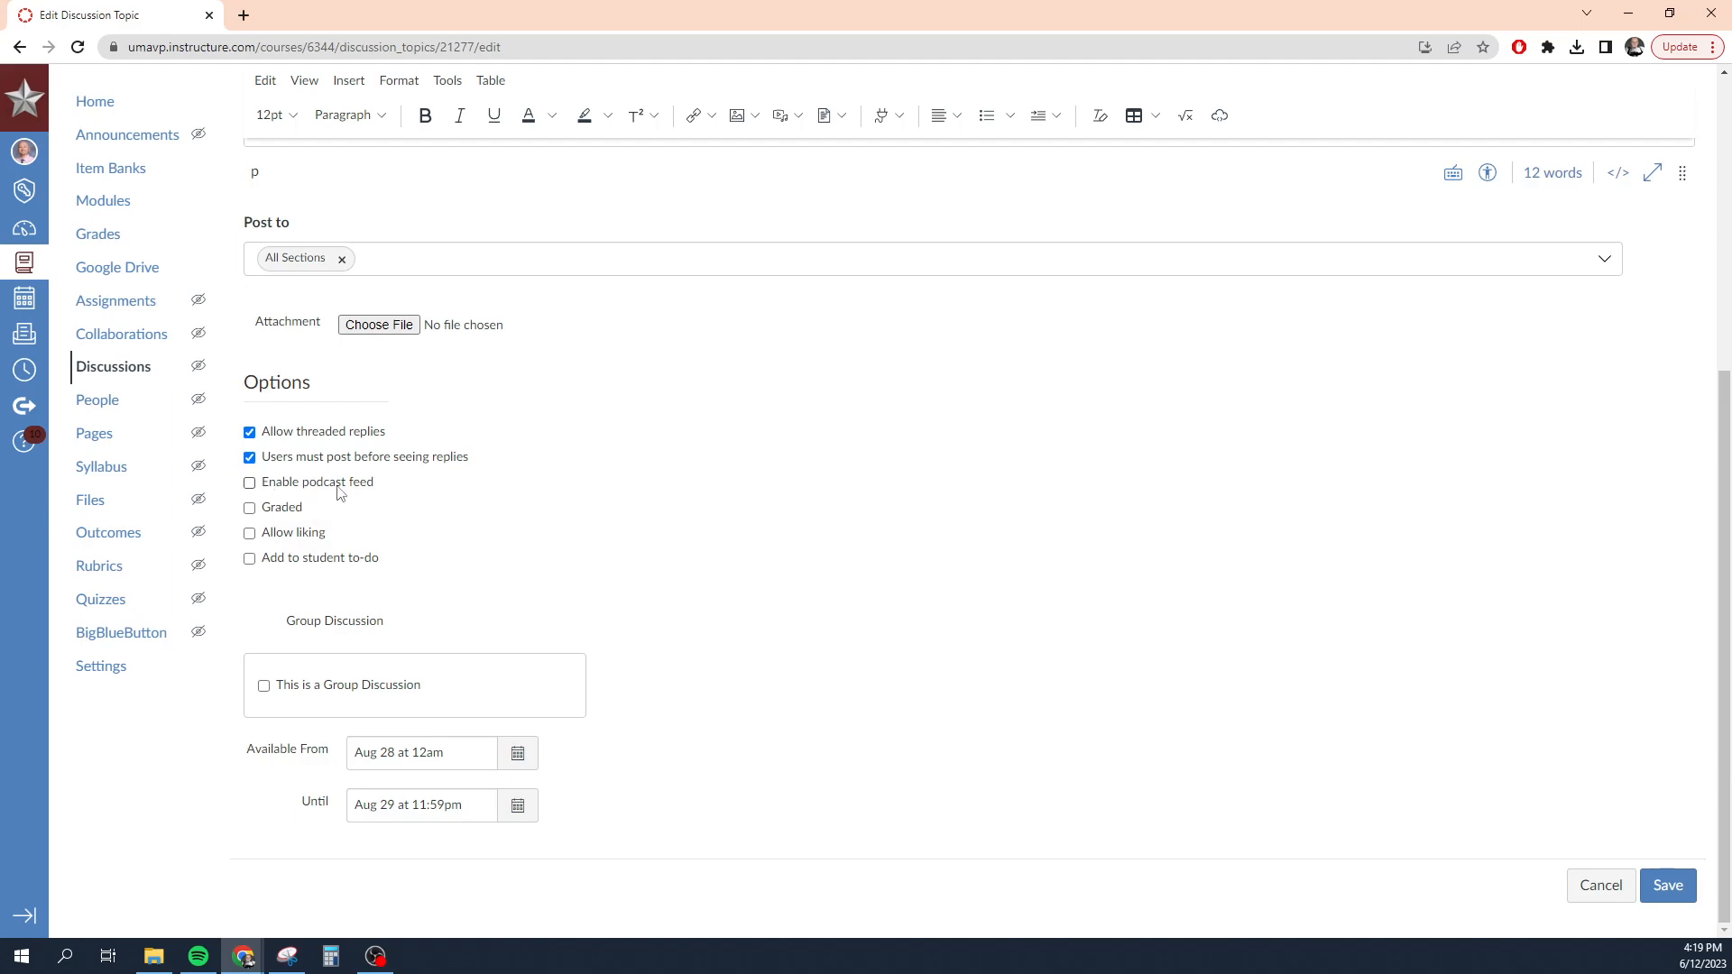
click(250, 507)
scroll(433, 532, down, 3)
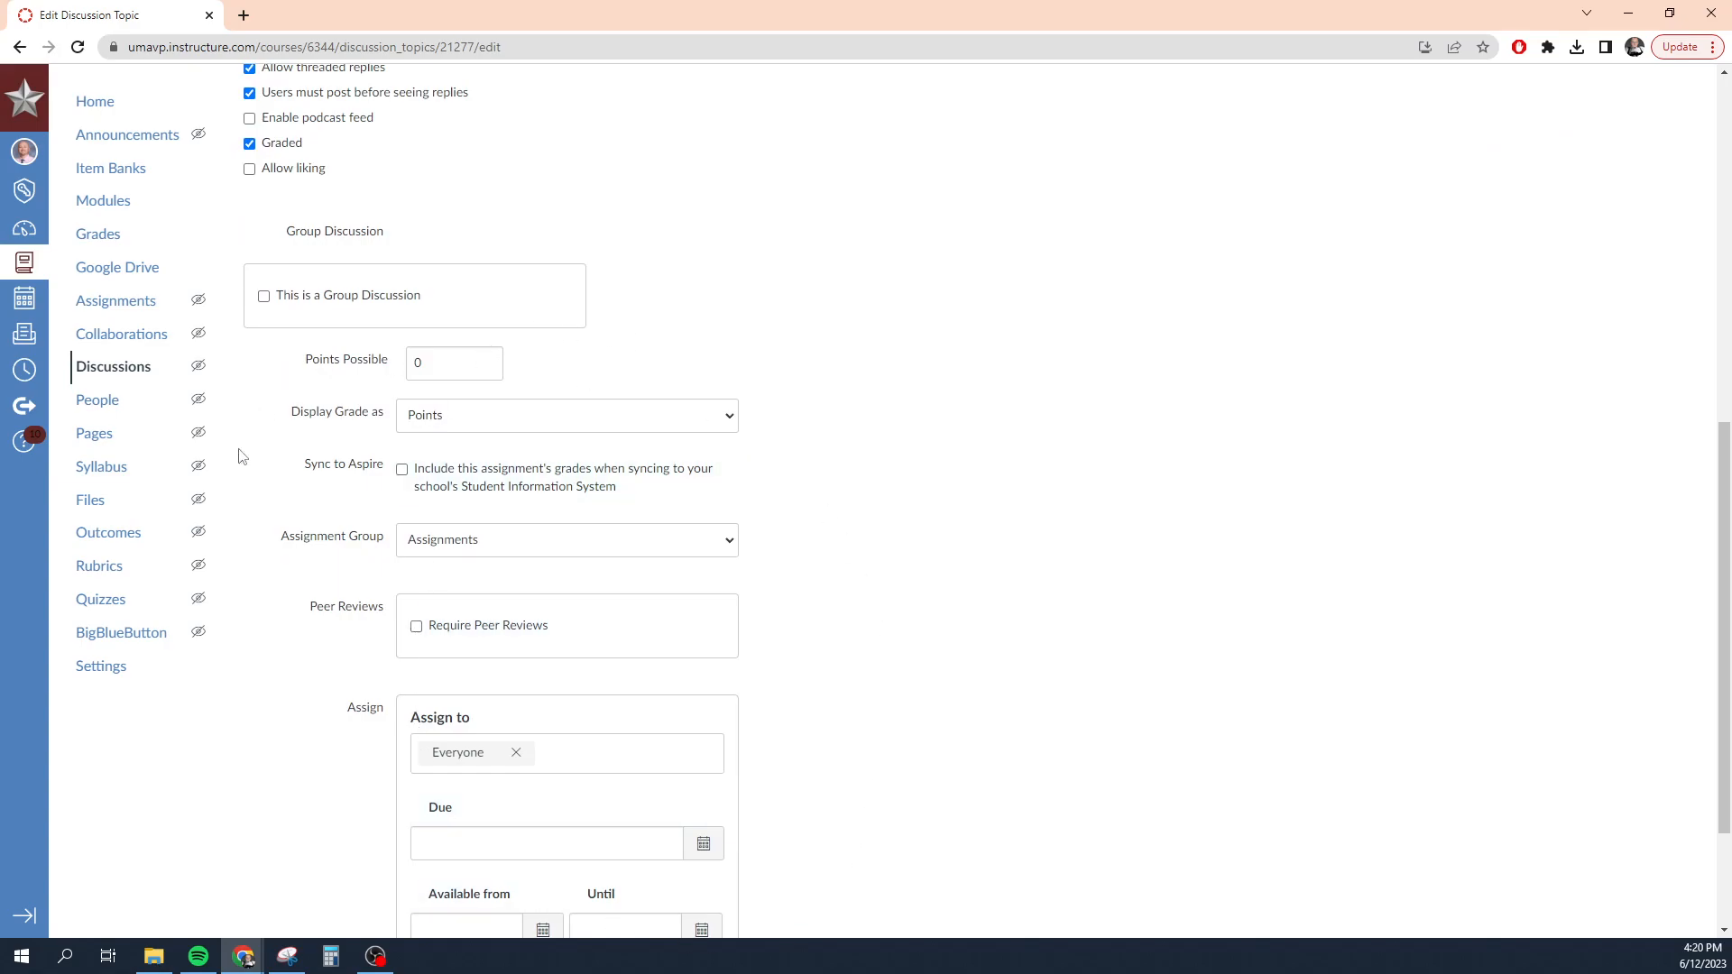
scroll(773, 777, down, 3)
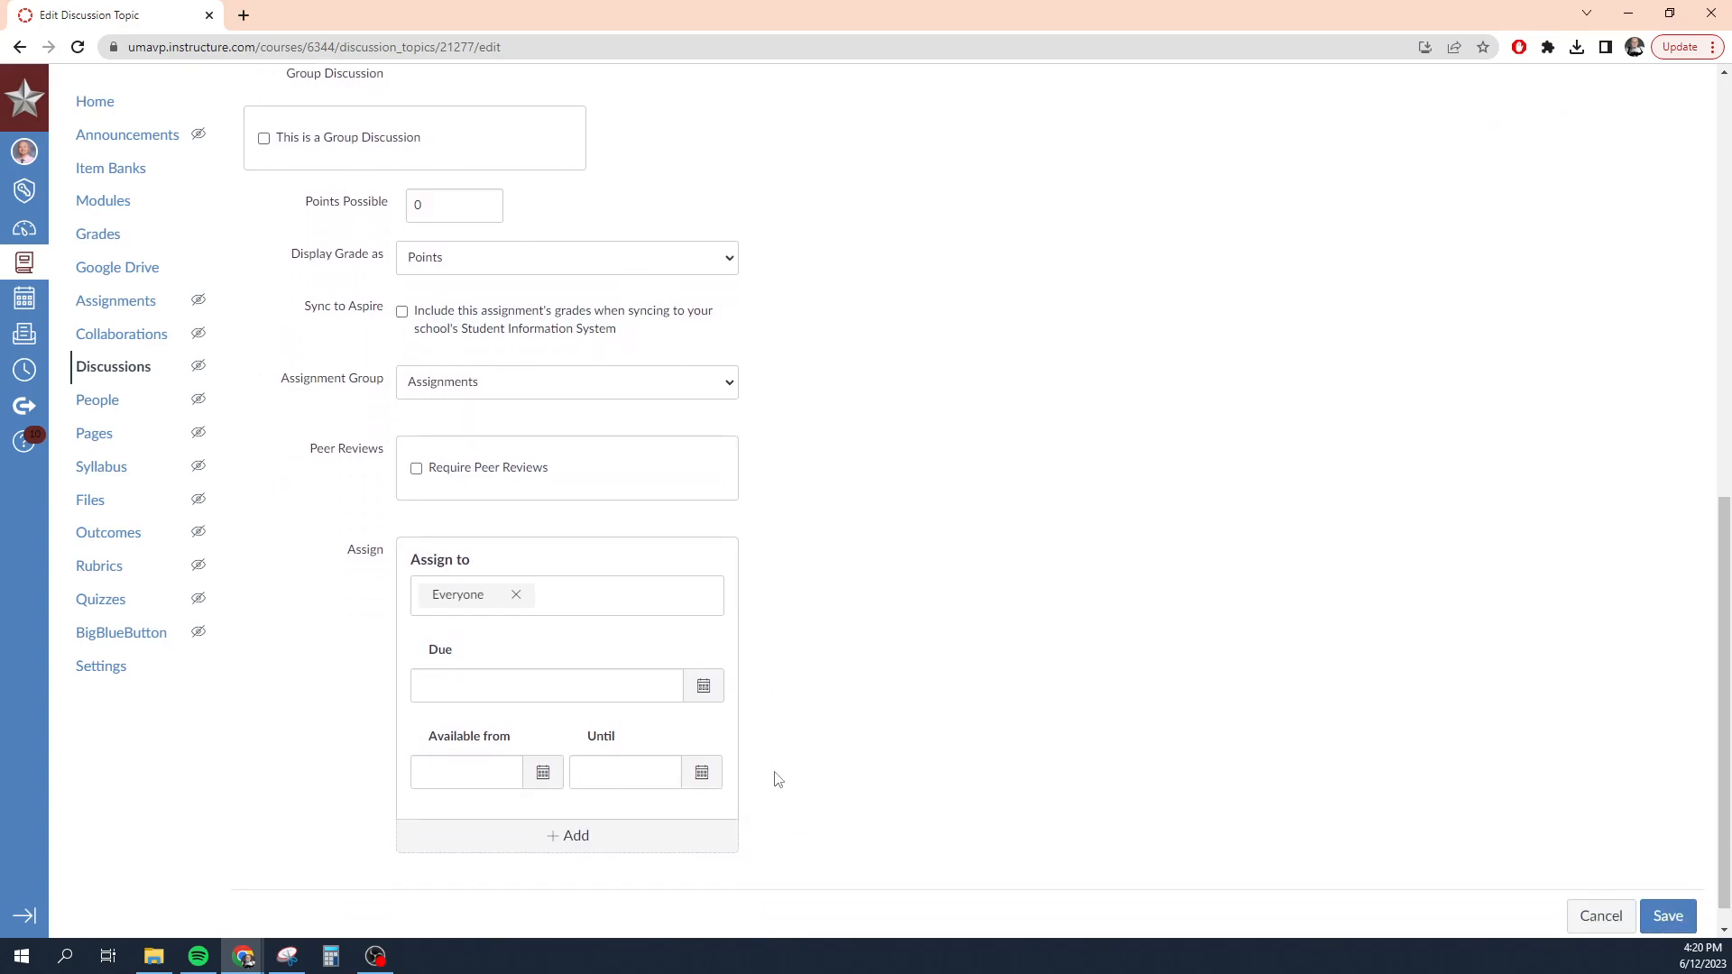
scroll(609, 719, up, 4)
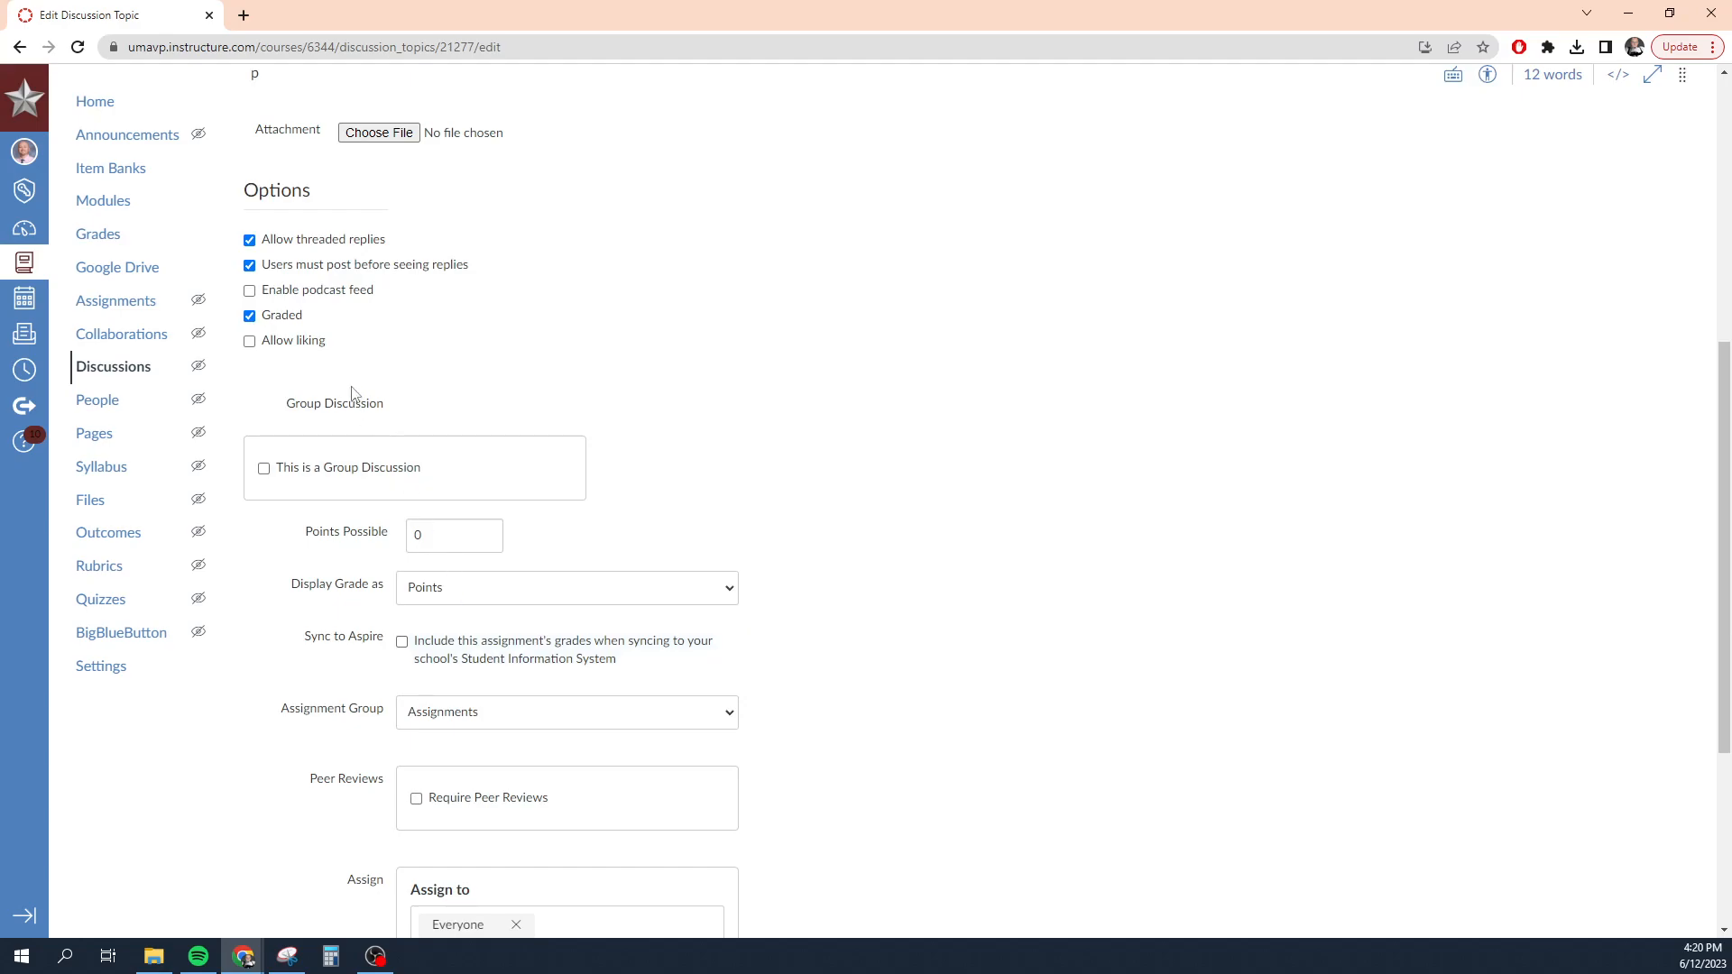
click(250, 317)
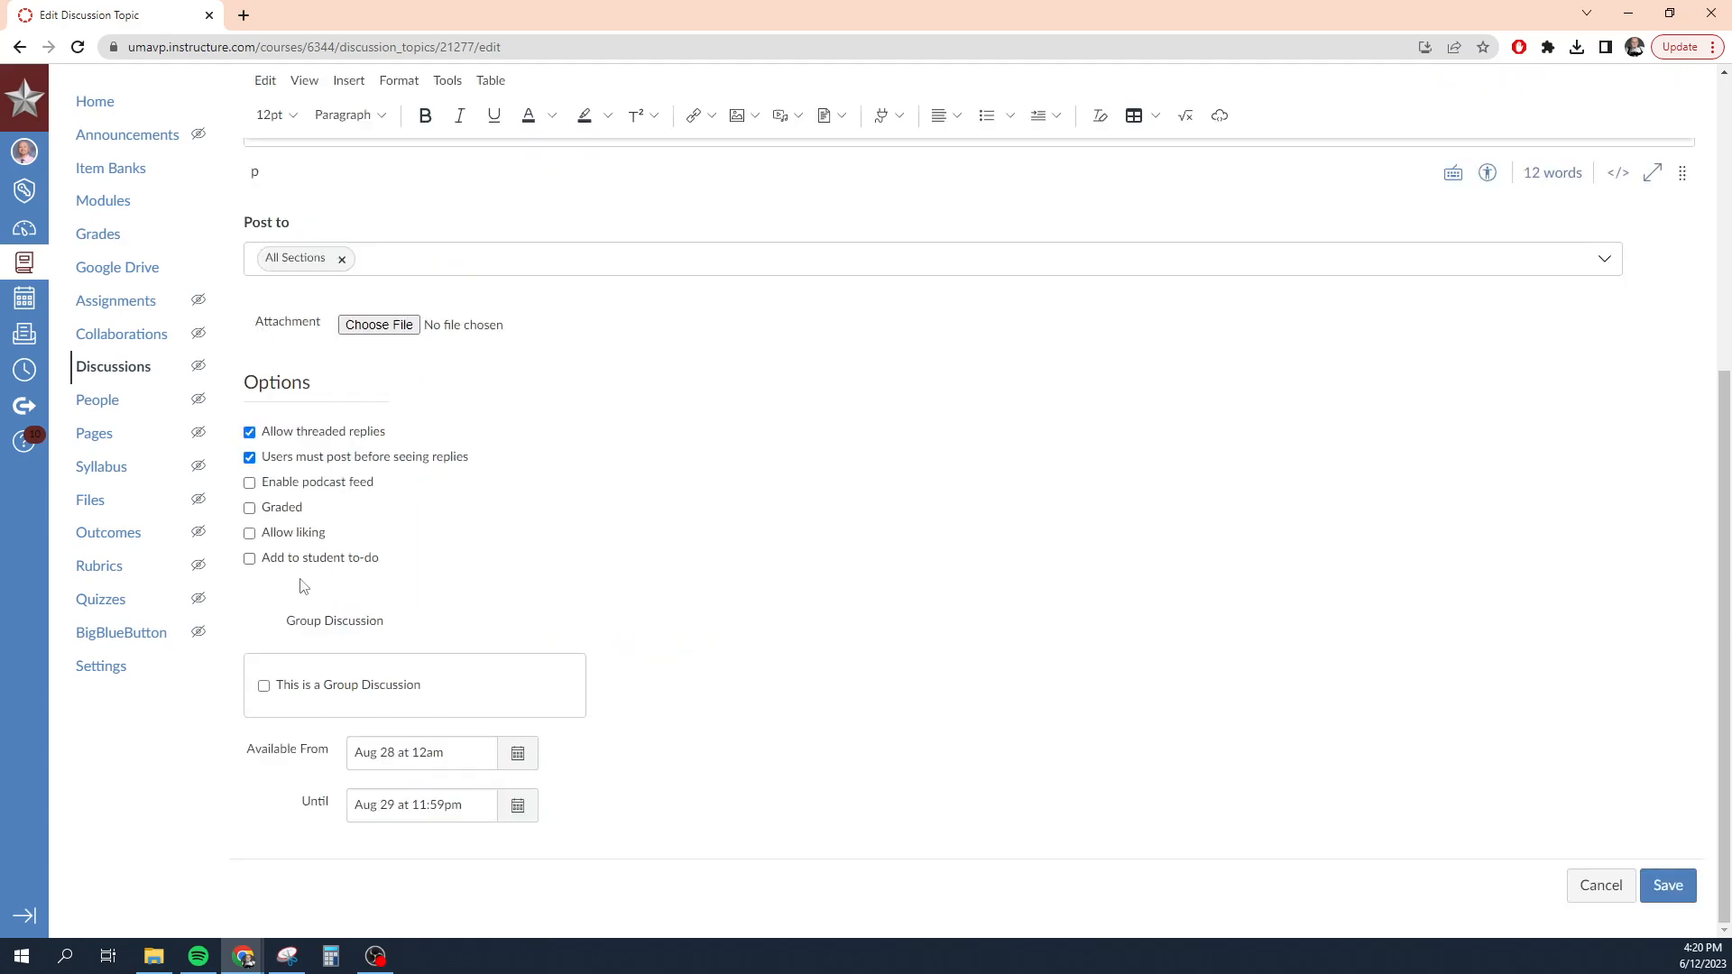
Allow liking in the discussion's options
click(249, 533)
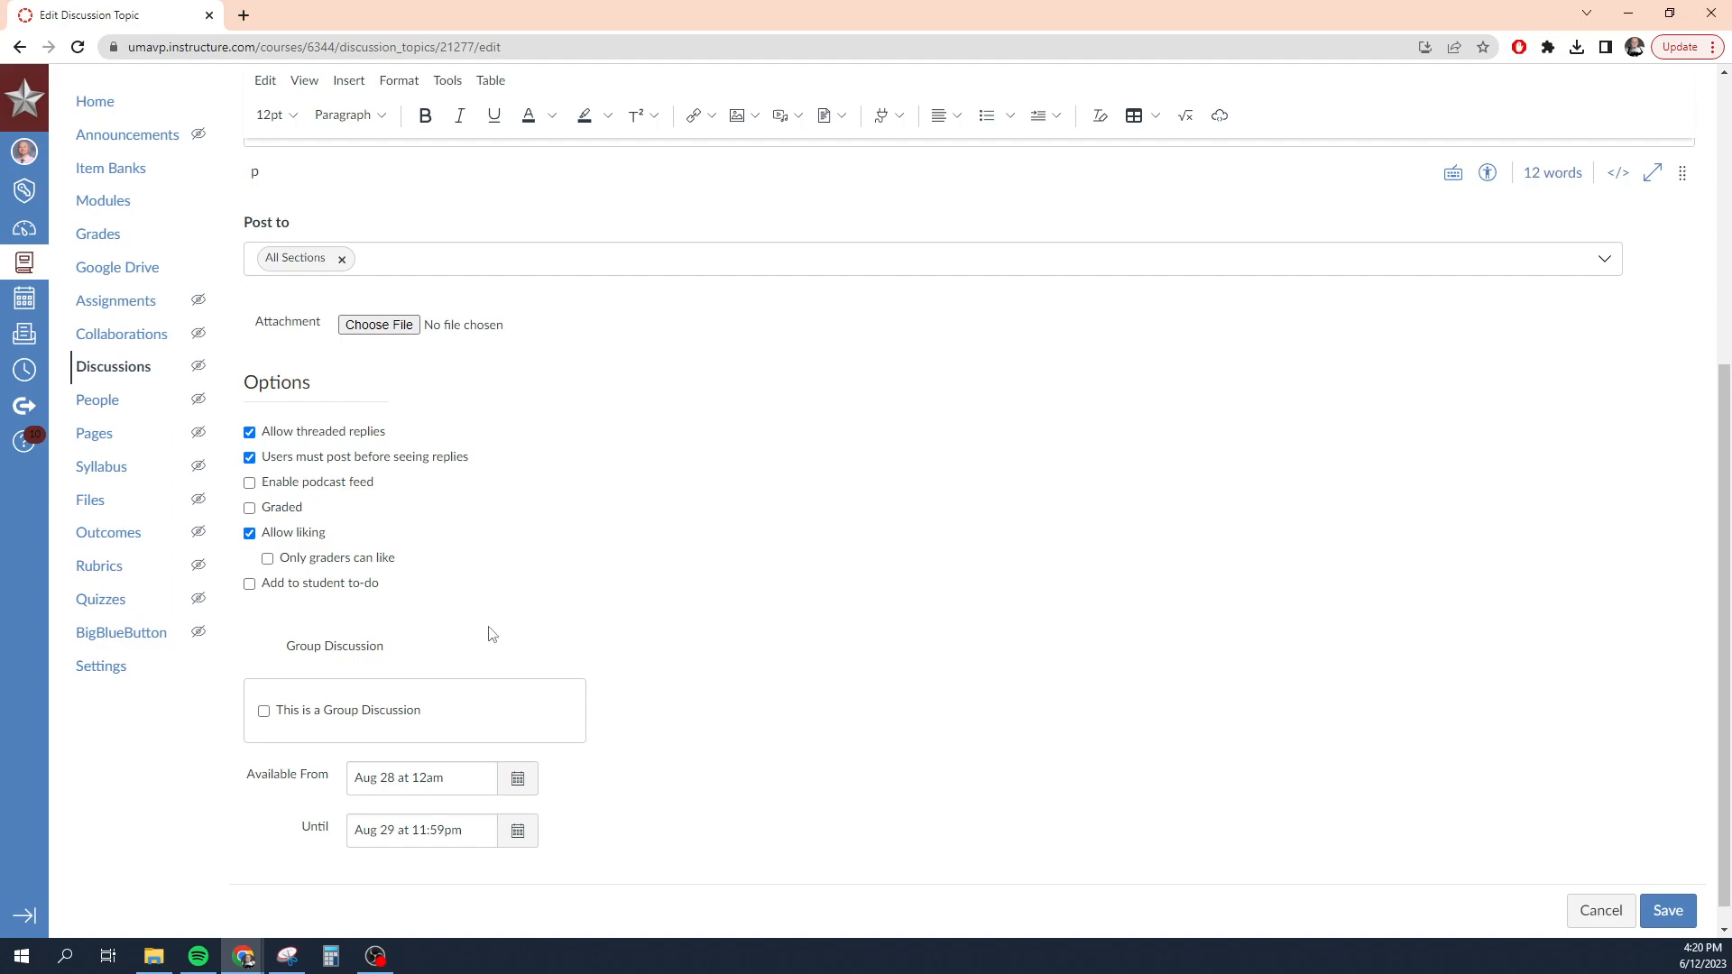
scroll(499, 636, down, 1)
Try the options for adding the discussion to the student to-do list and making it a group discussion, turning both off again
click(249, 559)
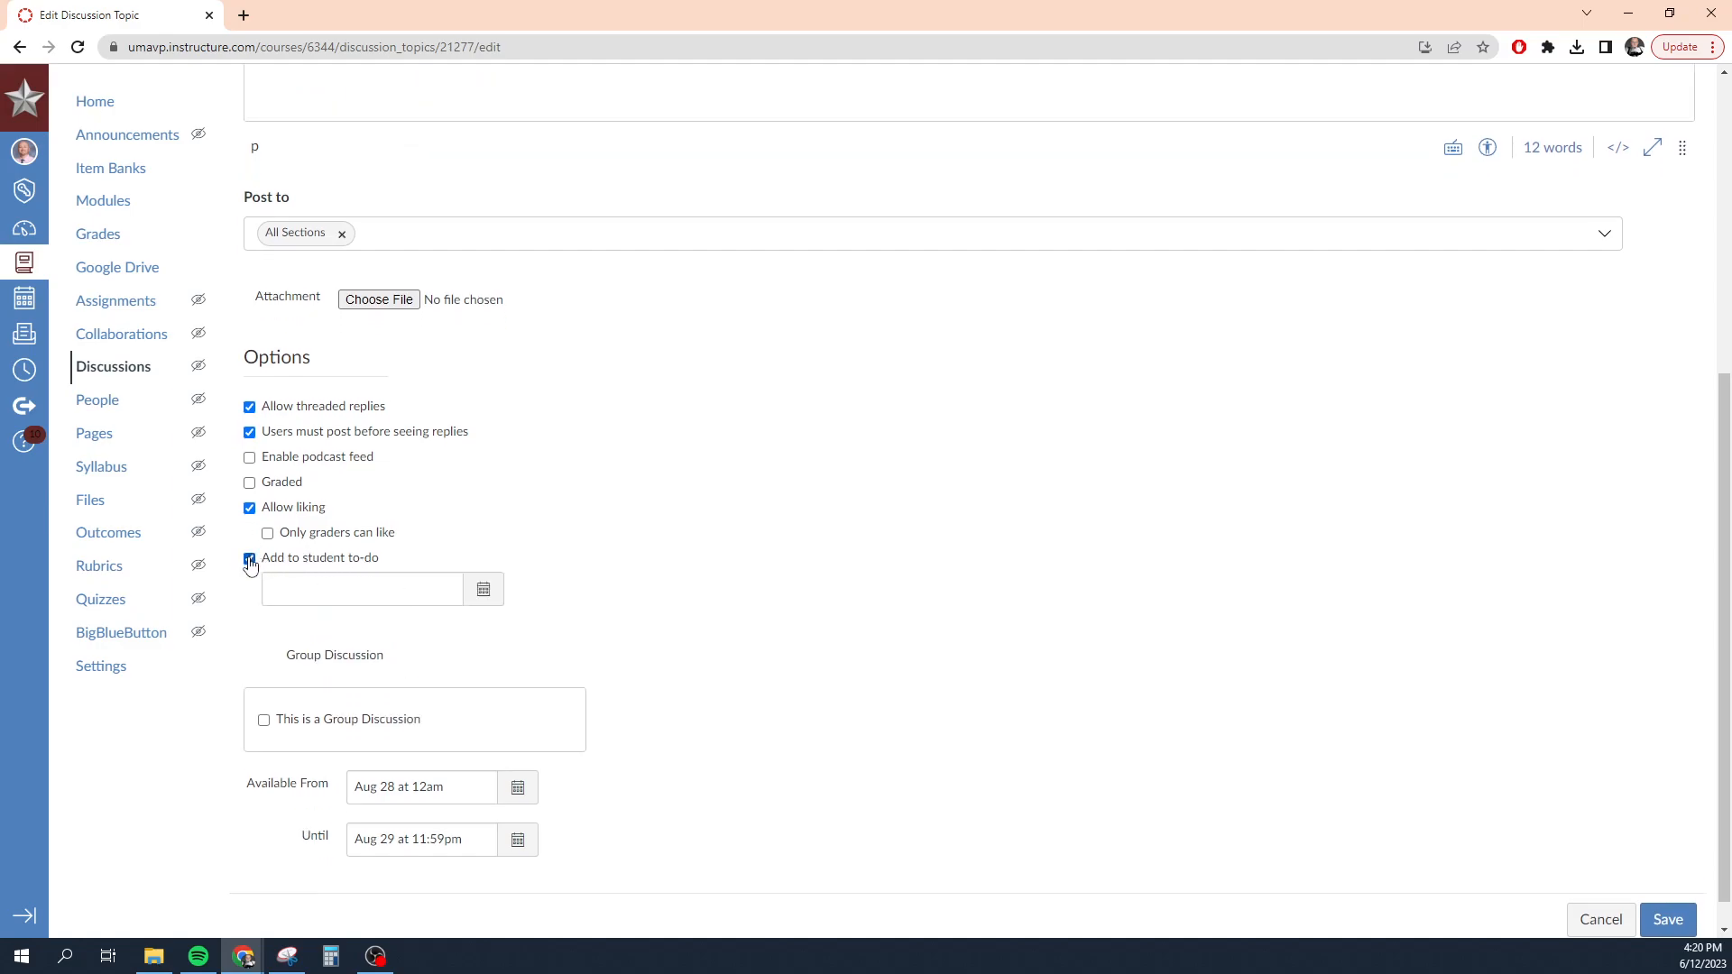
click(478, 595)
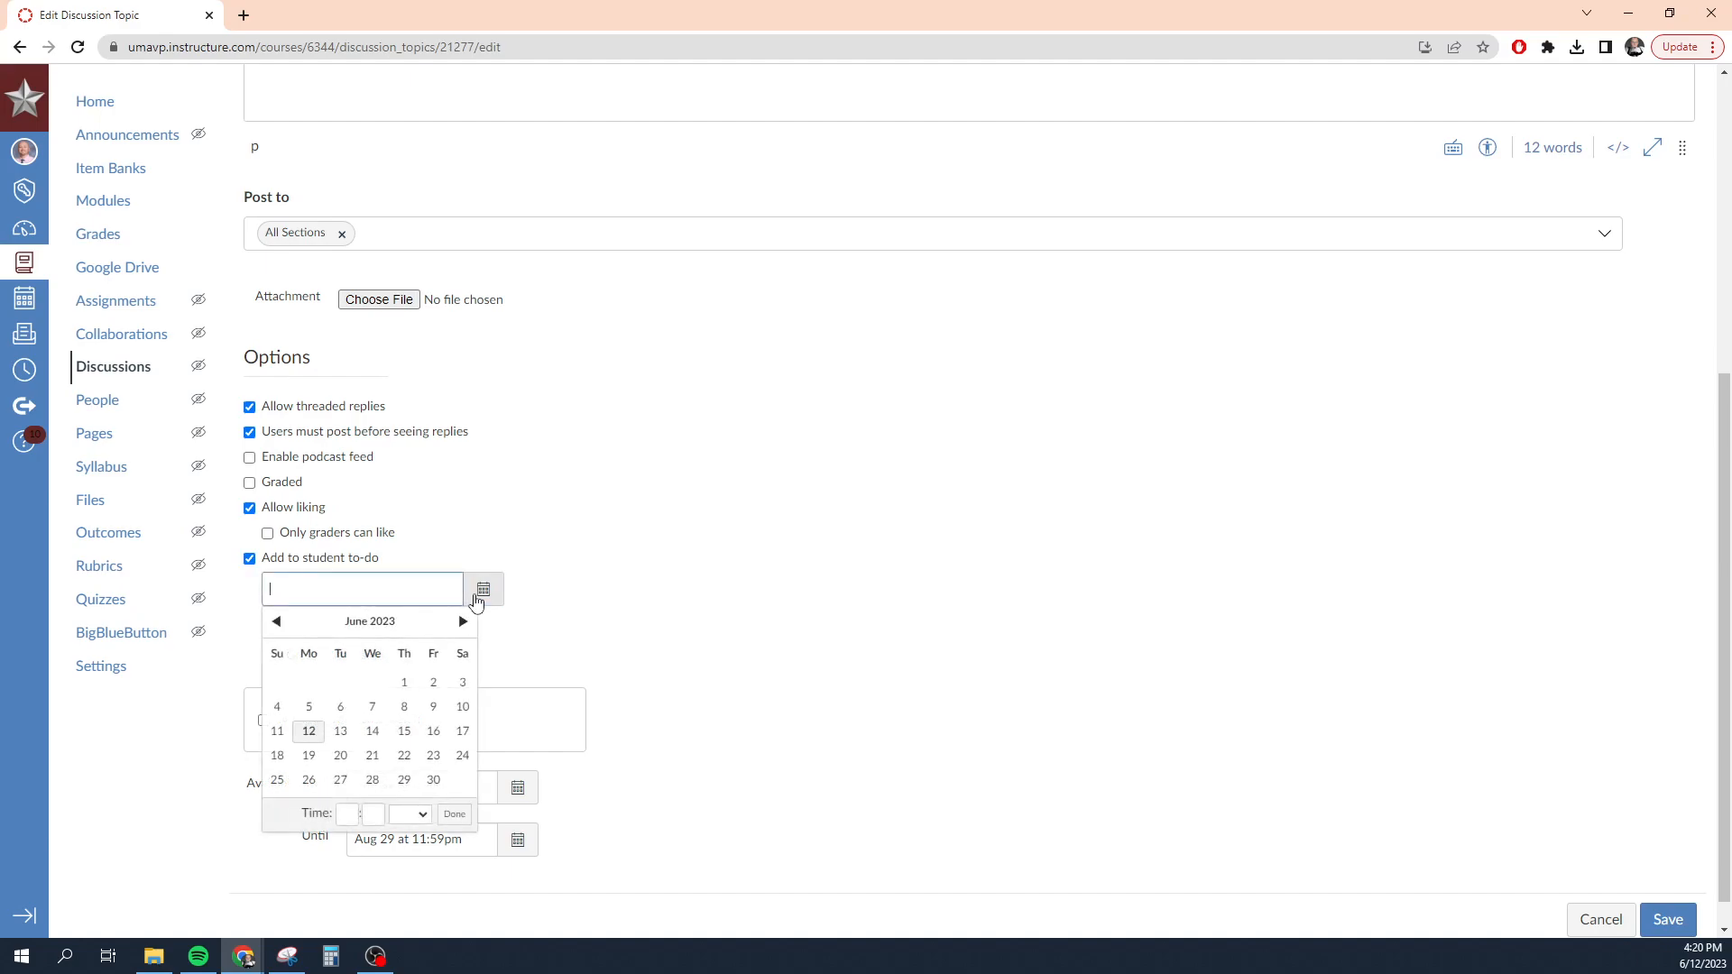
click(249, 559)
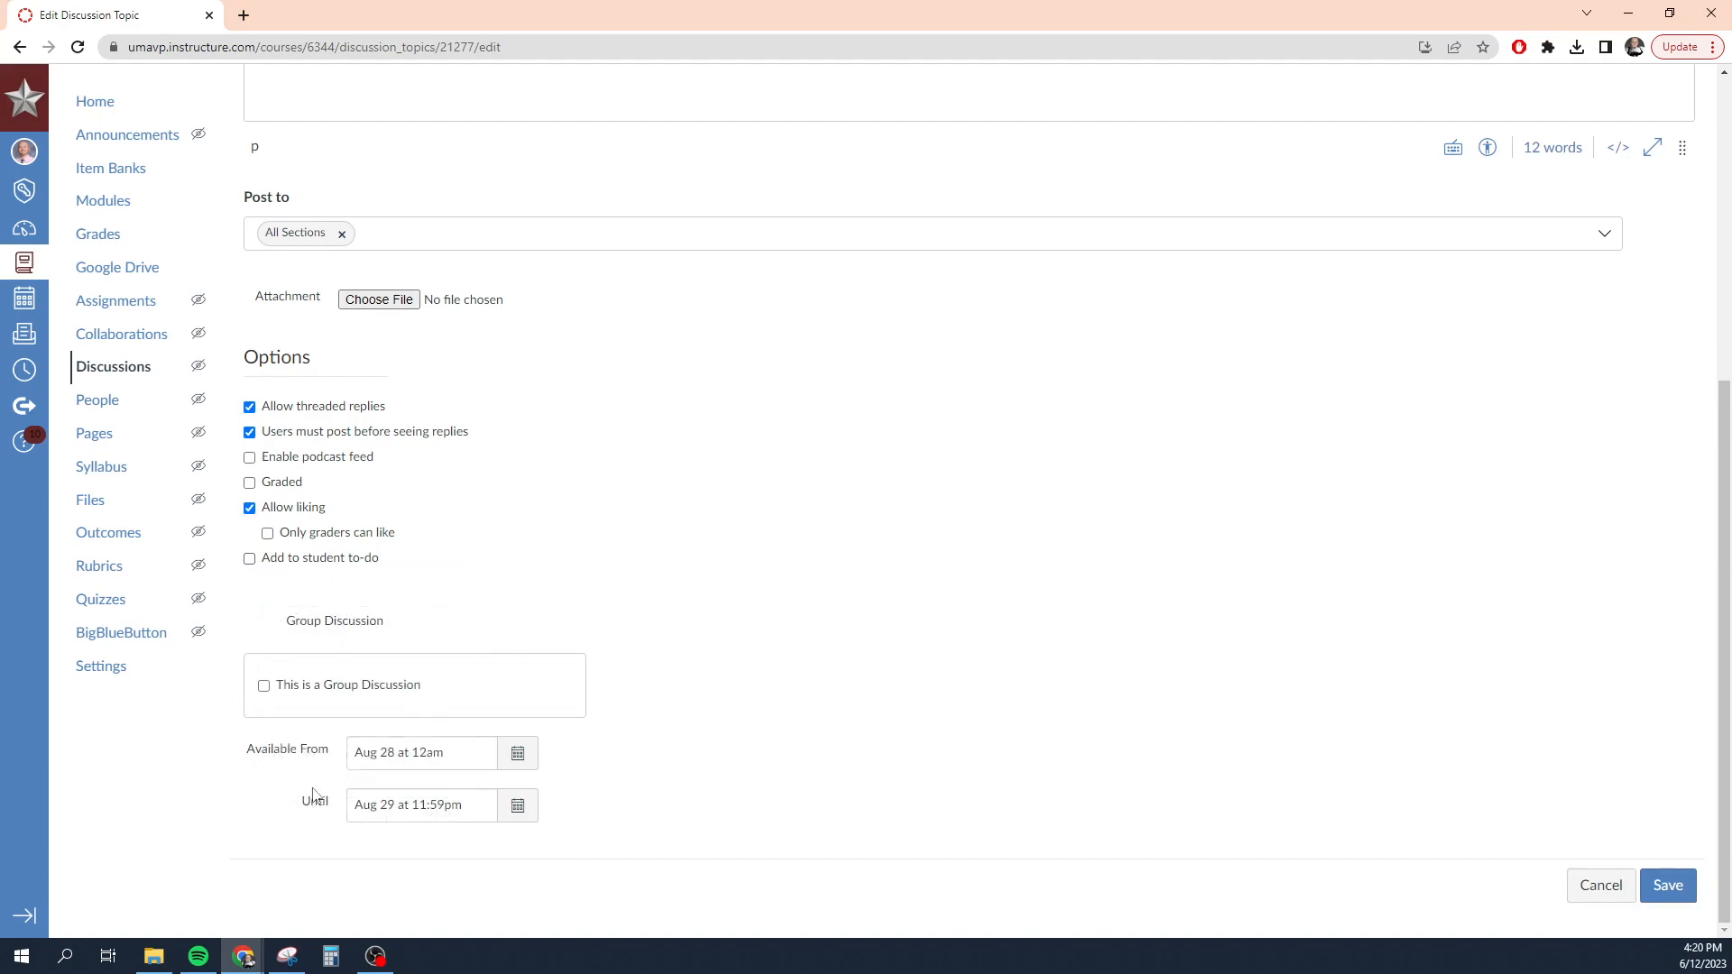
click(264, 688)
click(264, 596)
Check the discussion's topic and option settings, and save the edited discussion
scroll(817, 688, up, 5)
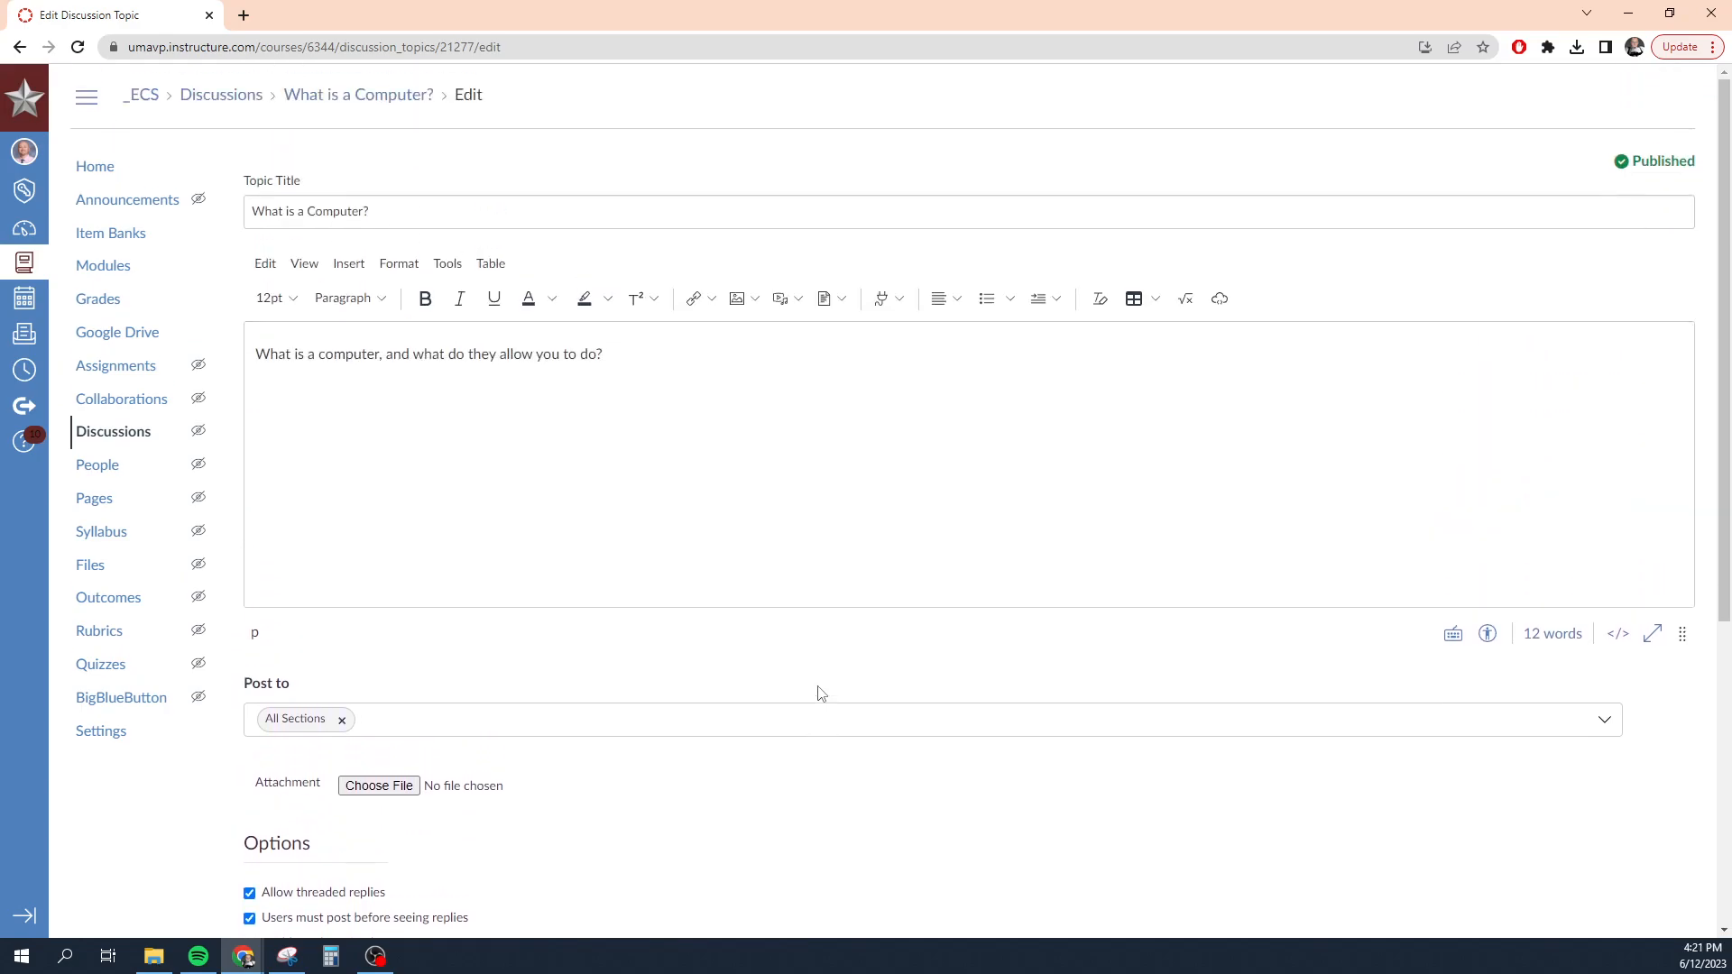
scroll(903, 729, down, 5)
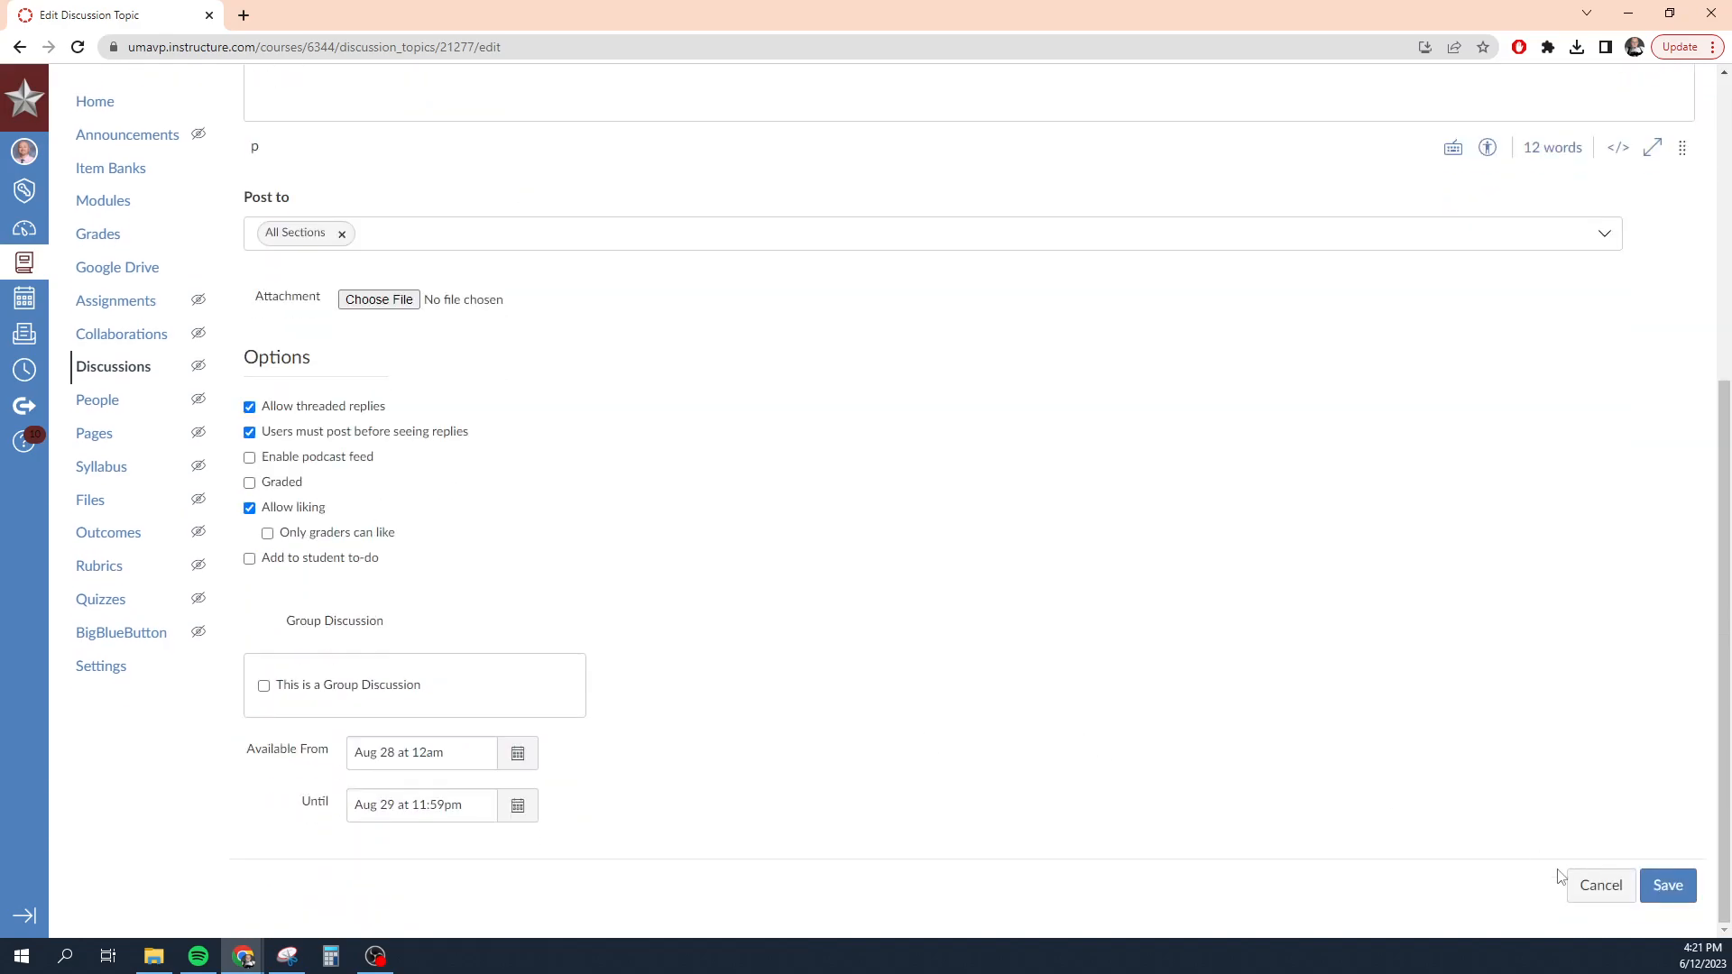
click(1664, 886)
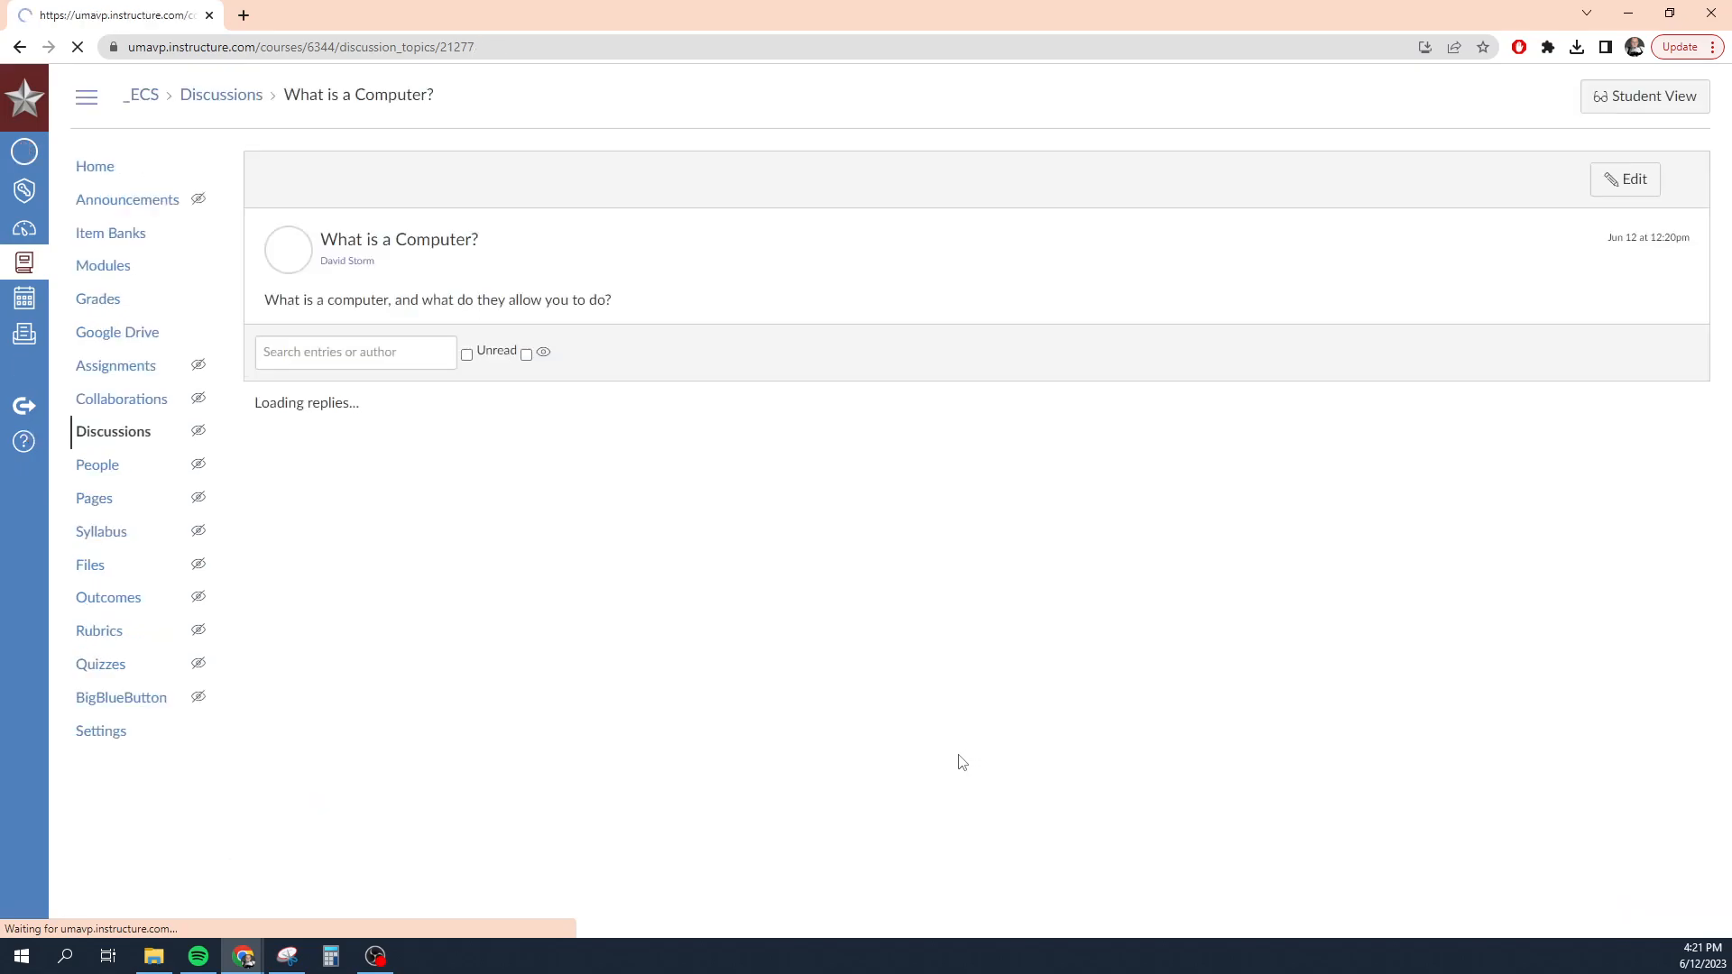